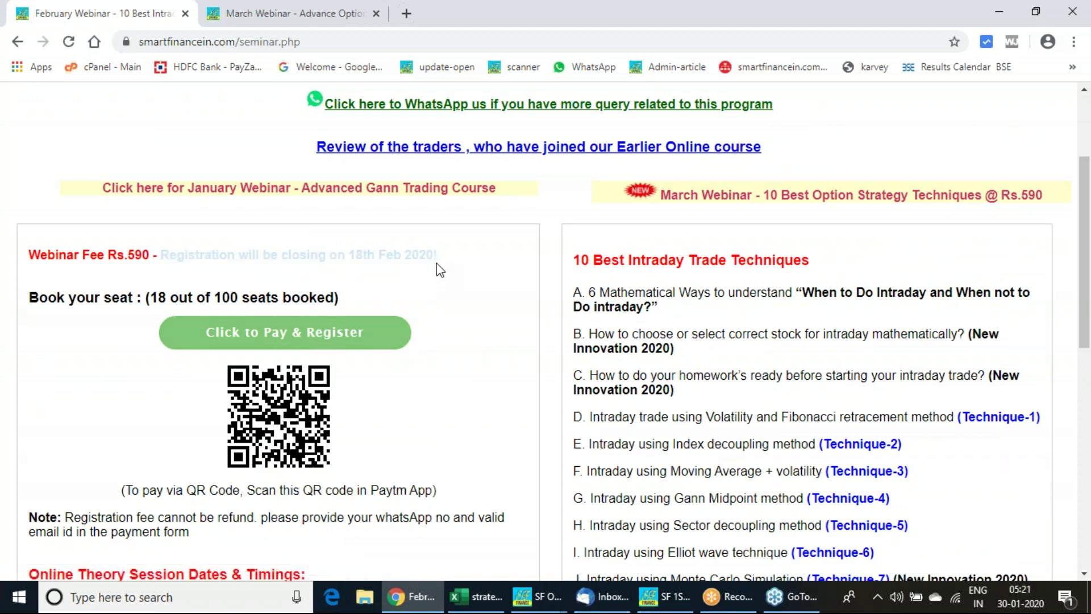
- Open the March Webinar option strategy course page and review its fee, registration details and topics
click(774, 204)
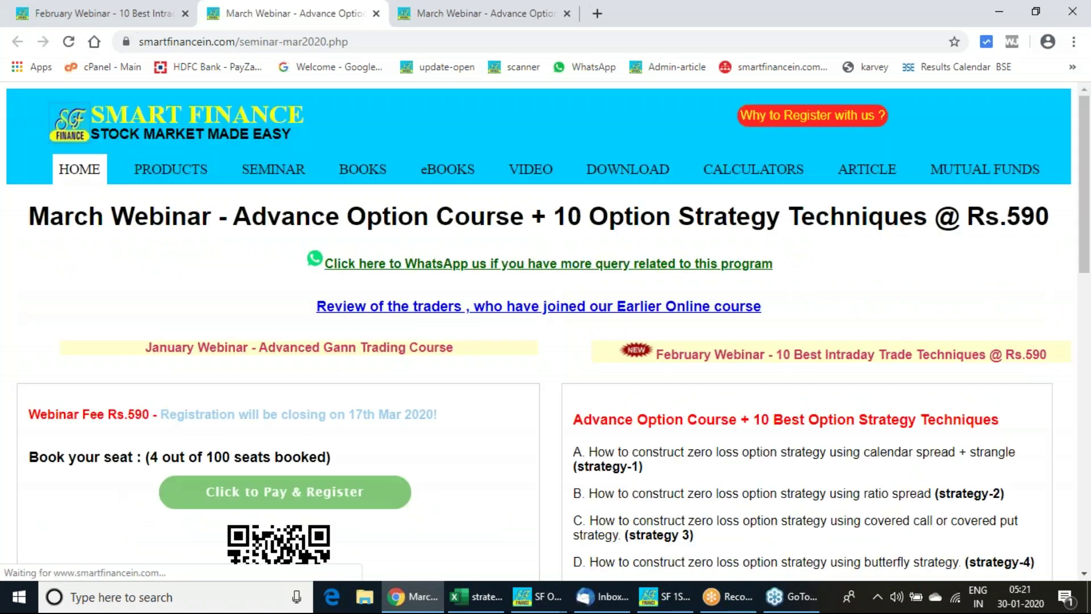
scroll(558, 431, down, 3)
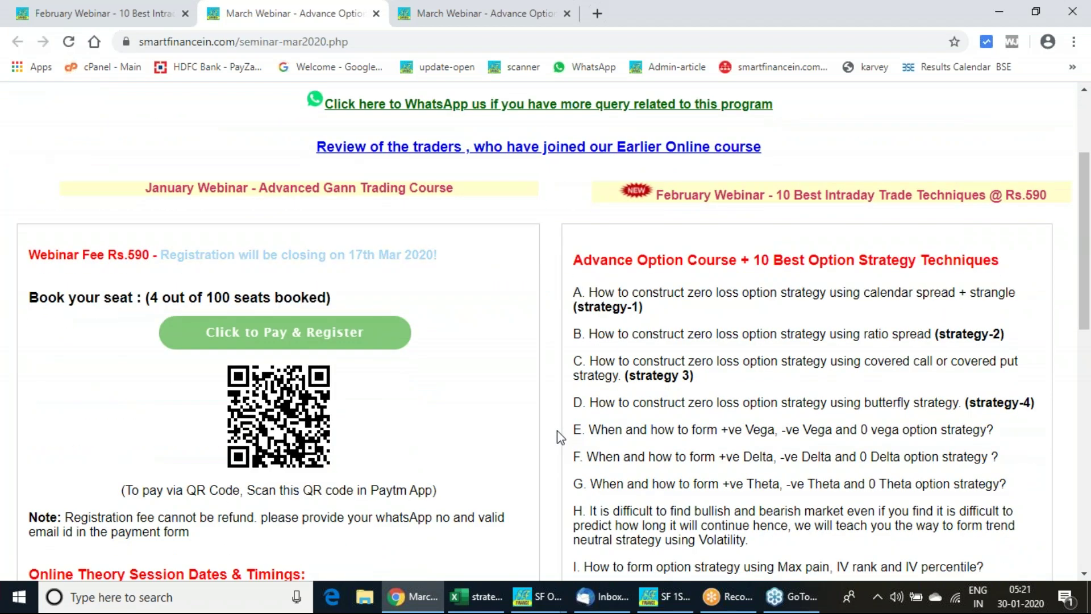
scroll(560, 430, up, 2)
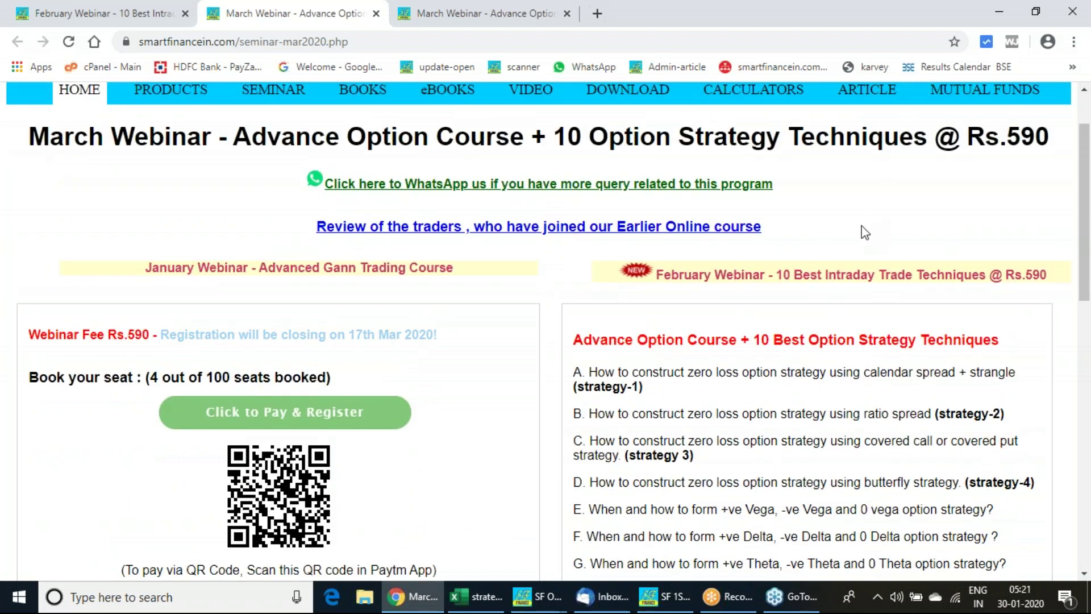
key(ctrl+shift+1)
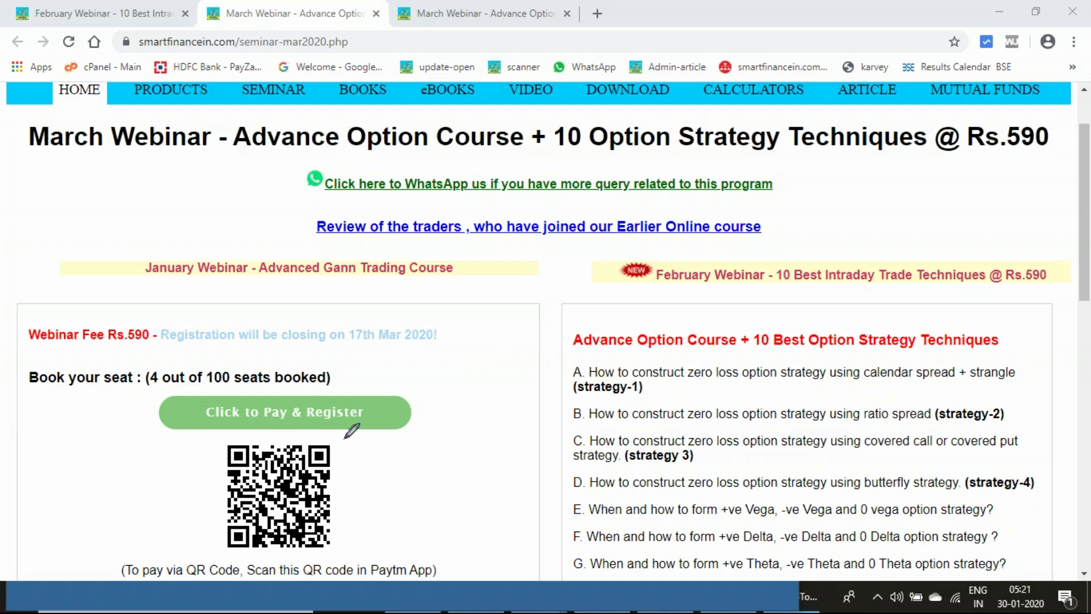
mouse_move(492, 273)
mouse_down()
mouse_move(499, 296)
mouse_move(505, 275)
mouse_up()
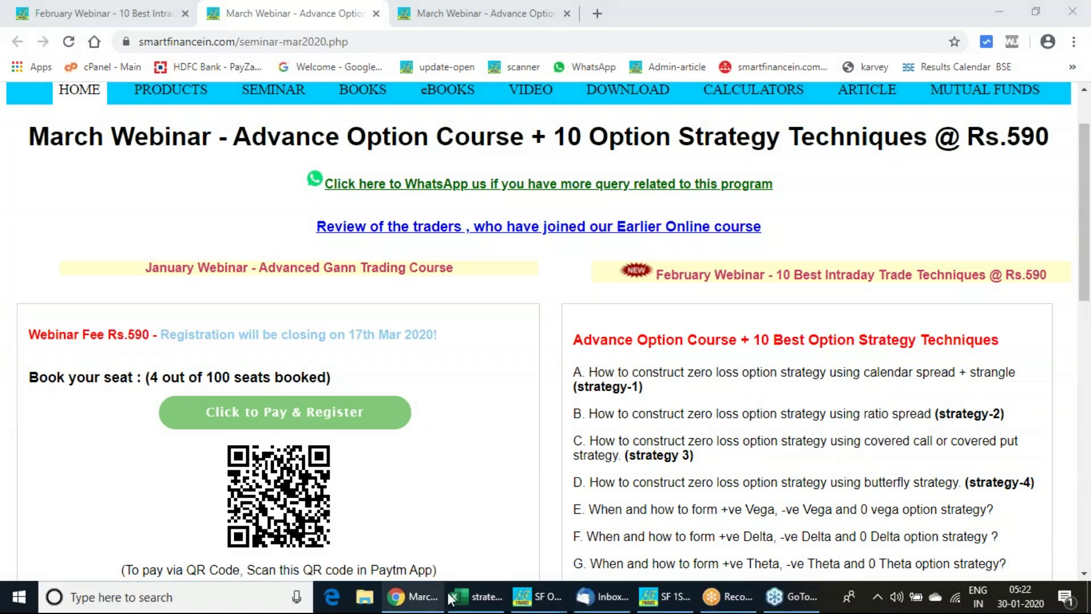
- Switch to the strategy-budget-day workbook in Excel, bracket the Nifty put legs, underline the call strikes, circle 2 lots and tick the 12600 ce row
click(471, 602)
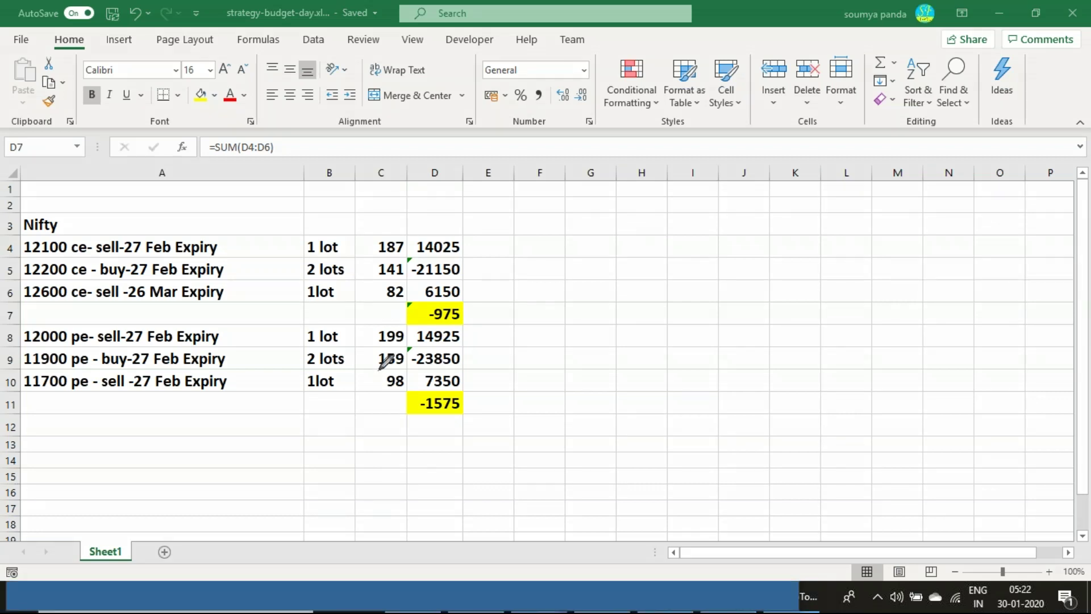
mouse_move(504, 185)
mouse_down()
mouse_move(517, 199)
mouse_move(535, 181)
mouse_move(552, 193)
mouse_up()
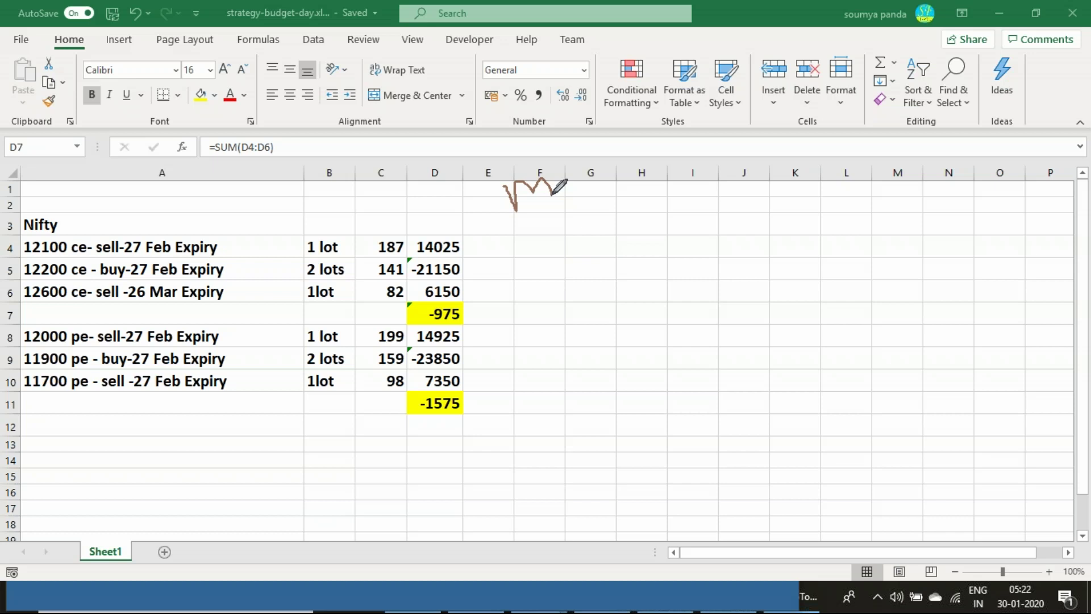
drag(231, 329, 245, 390)
drag(24, 257, 71, 256)
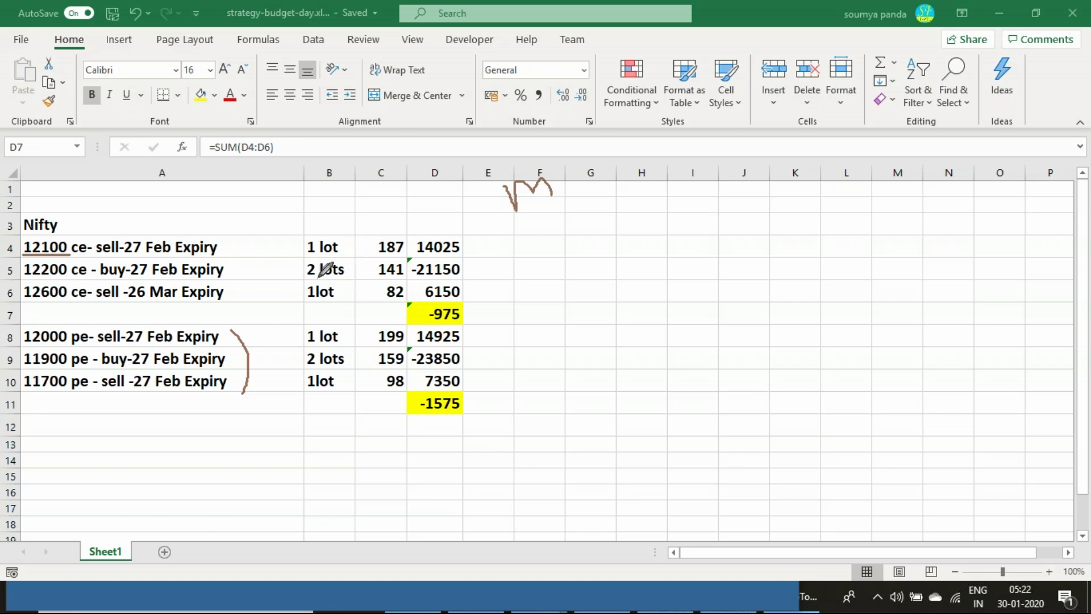
drag(27, 280, 69, 279)
mouse_move(325, 267)
mouse_down()
mouse_move(304, 276)
mouse_move(332, 258)
mouse_move(341, 277)
mouse_up()
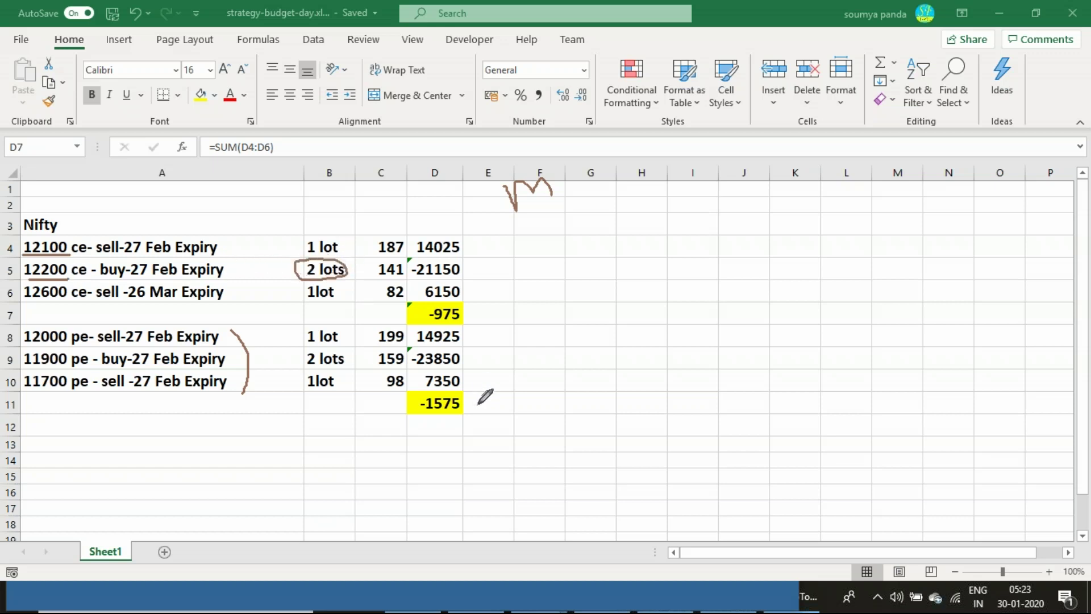
drag(24, 301, 193, 300)
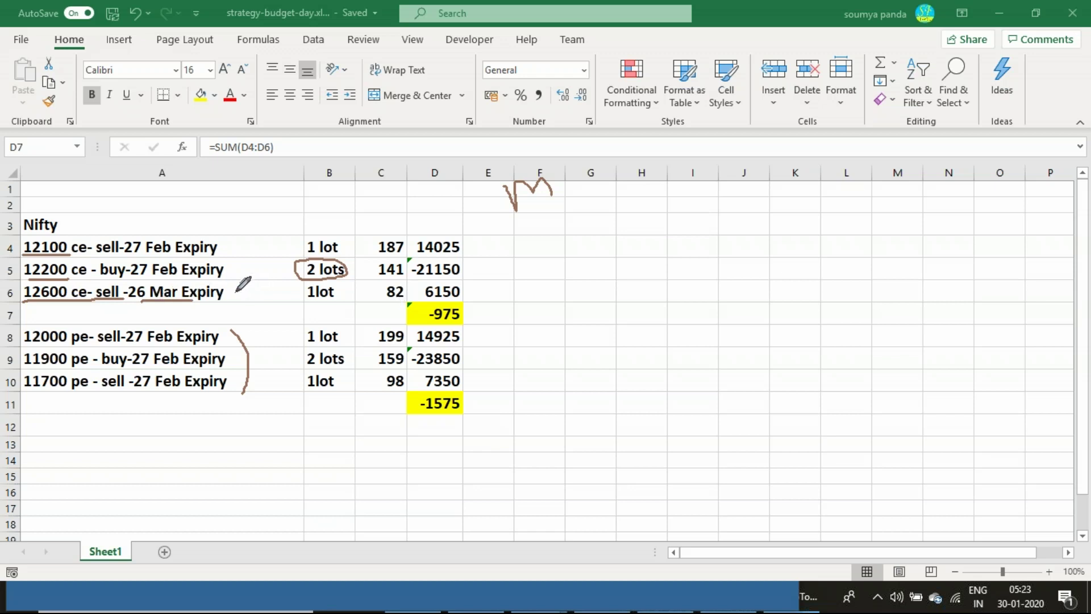
drag(235, 292, 247, 289)
- Mark the put legs by underlining 27 Feb, 1 lot, 11900, 159 and 11700, and circle the 98 premium
drag(132, 345, 167, 343)
drag(311, 344, 350, 344)
drag(26, 368, 75, 367)
drag(386, 366, 404, 365)
drag(42, 392, 75, 392)
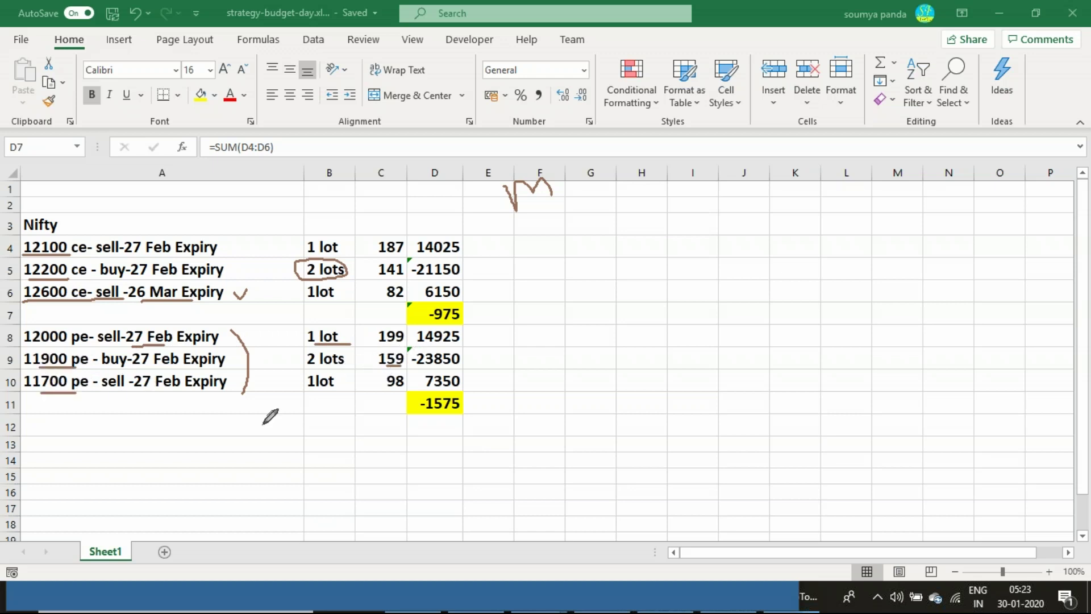
mouse_move(398, 370)
mouse_down()
mouse_move(382, 395)
mouse_move(410, 372)
mouse_move(408, 391)
mouse_move(389, 393)
mouse_up()
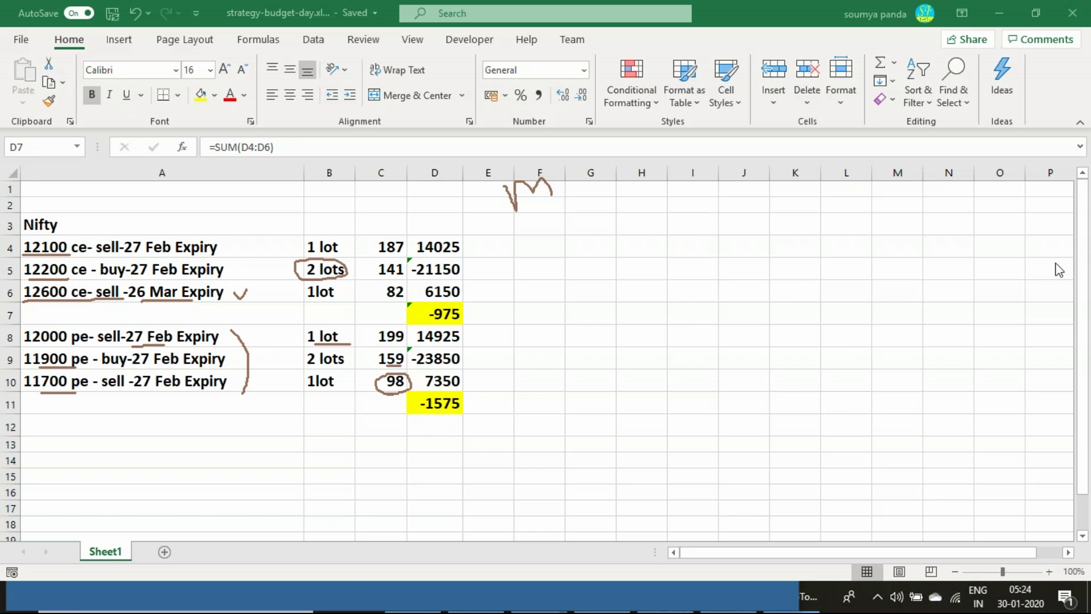
- Switch to the SF 1SD window showing the NIFTY positional trend and clear the pen marks
click(803, 609)
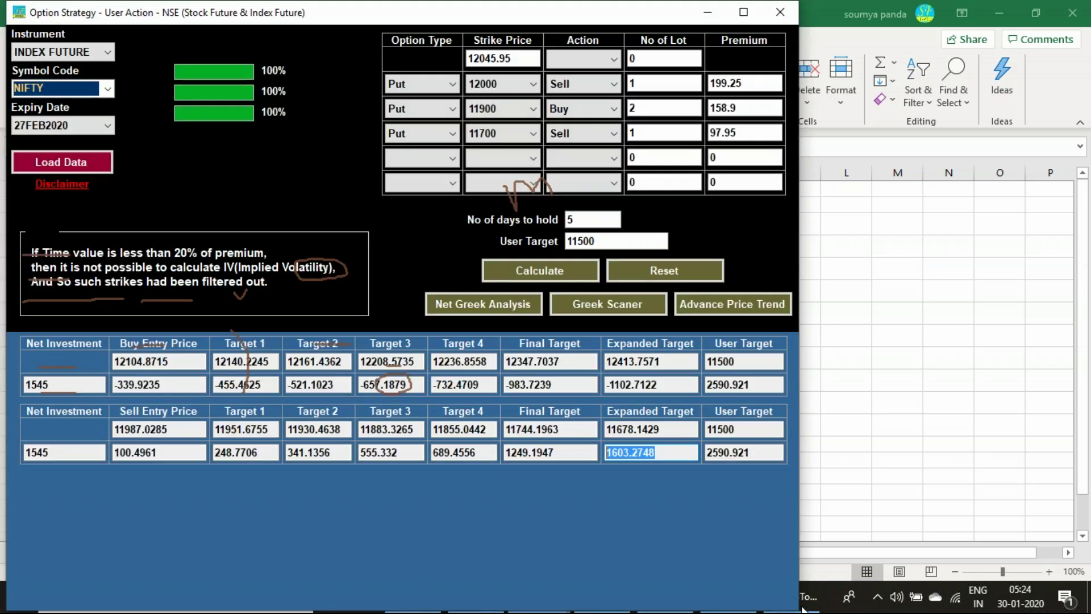
click(829, 574)
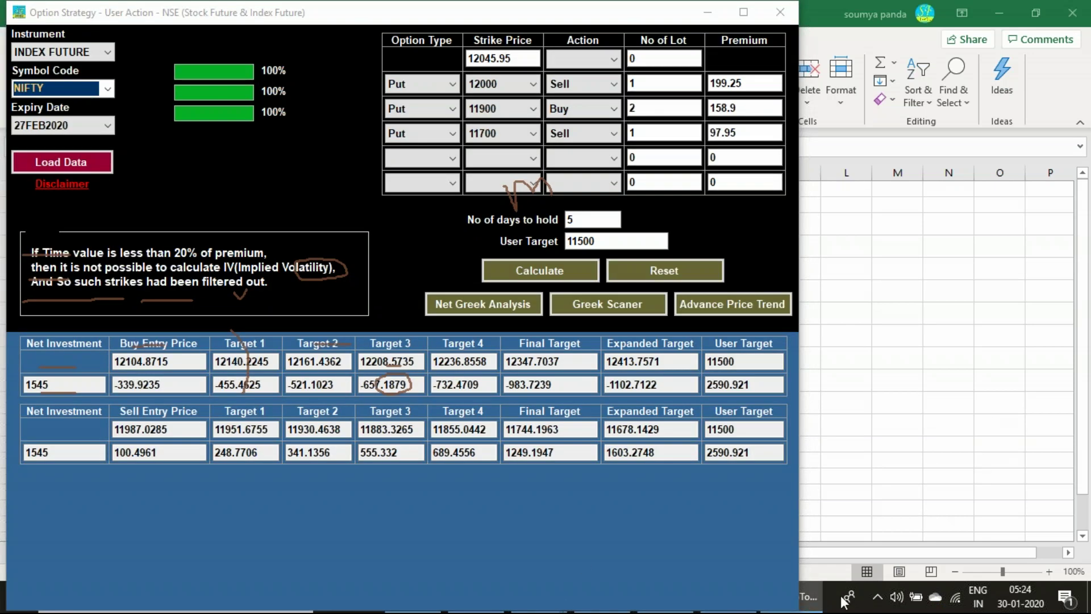
click(809, 596)
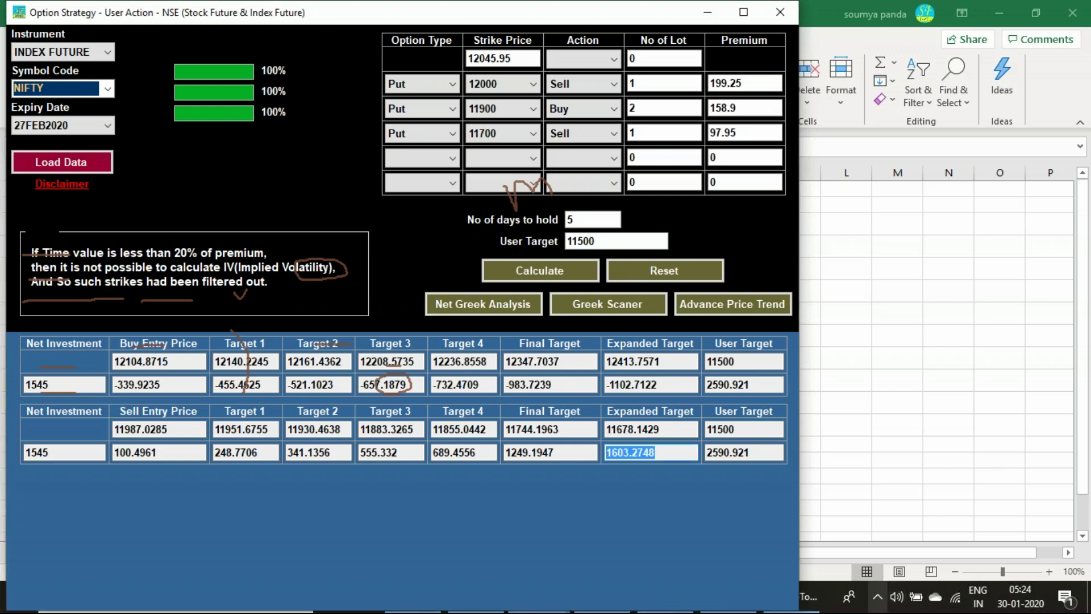
click(836, 607)
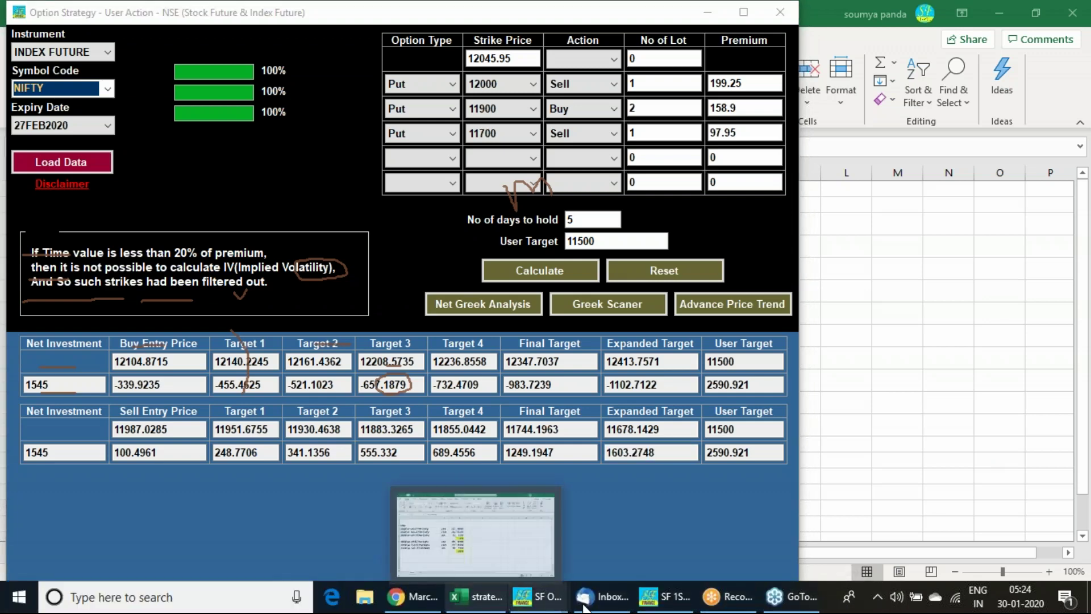
click(658, 604)
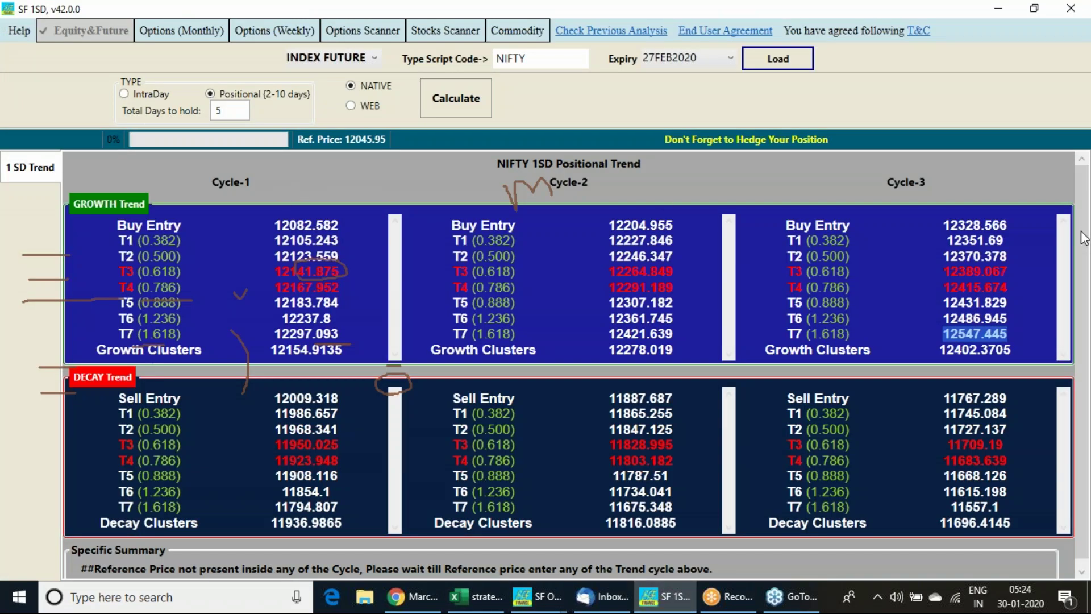
key(Escape)
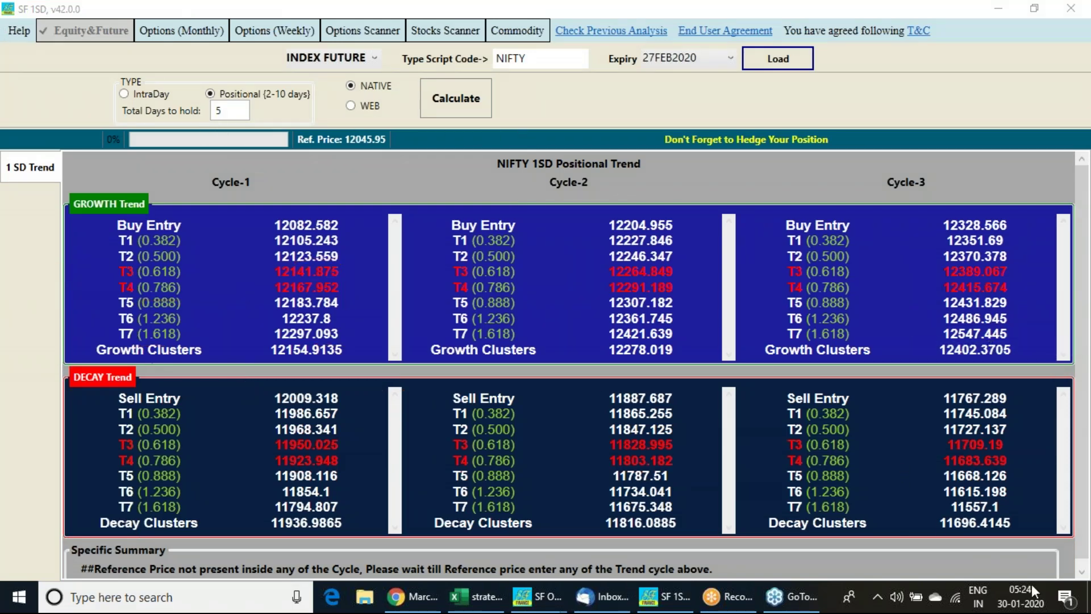
- Mark T1 of Cycle-1 and T7 of all three growth cycles, circle Cycle-3's T7 value and handwrite 12600 above it
mouse_move(1043, 607)
drag(347, 242, 363, 241)
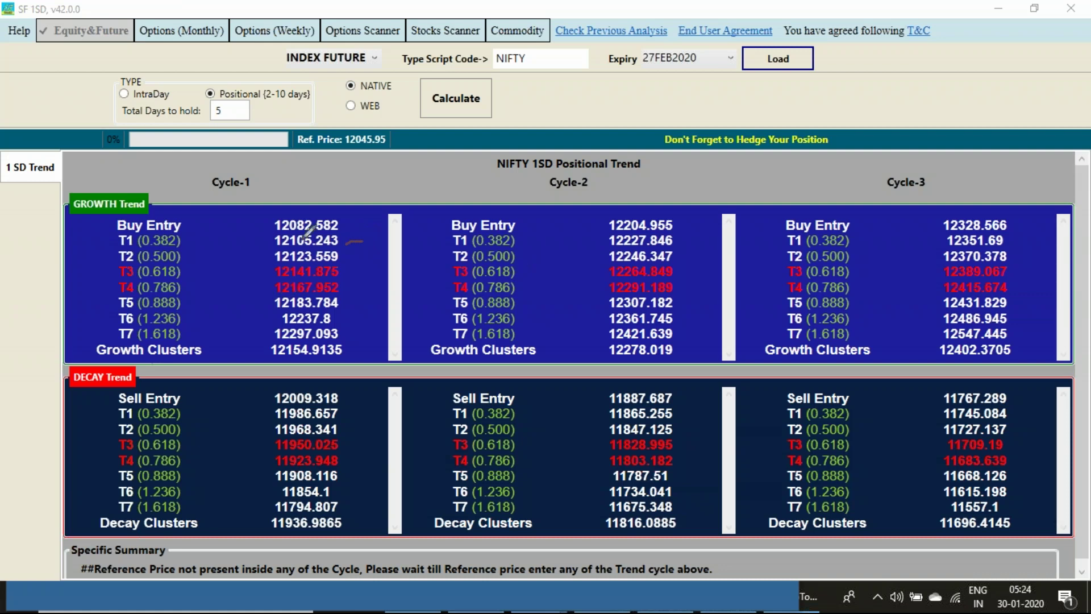
drag(353, 327, 368, 321)
mouse_move(692, 327)
mouse_down()
mouse_move(698, 335)
mouse_move(703, 323)
mouse_up()
mouse_move(1029, 328)
mouse_down()
mouse_move(1036, 335)
mouse_move(1043, 322)
mouse_up()
mouse_move(1007, 337)
mouse_down()
mouse_move(962, 344)
mouse_move(983, 324)
mouse_move(1010, 331)
mouse_up()
mouse_move(839, 171)
mouse_down()
mouse_move(842, 199)
mouse_move(927, 151)
mouse_up()
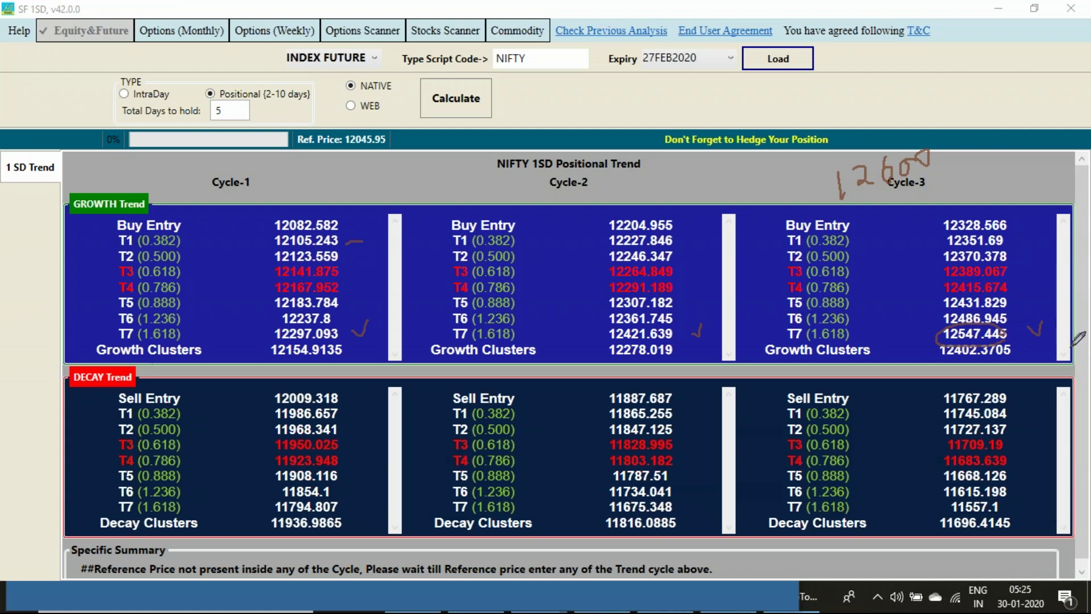
- Tick Cycle-1's Sell Entry and T7 of decay Cycles 2 and 3, circle Cycle-3's Decay Clusters value, and handwrite and underline 11700
mouse_move(228, 398)
mouse_down()
mouse_move(242, 404)
mouse_move(268, 378)
mouse_up()
mouse_move(689, 497)
mouse_down()
mouse_move(693, 505)
mouse_move(702, 483)
mouse_up()
drag(1018, 498, 1033, 484)
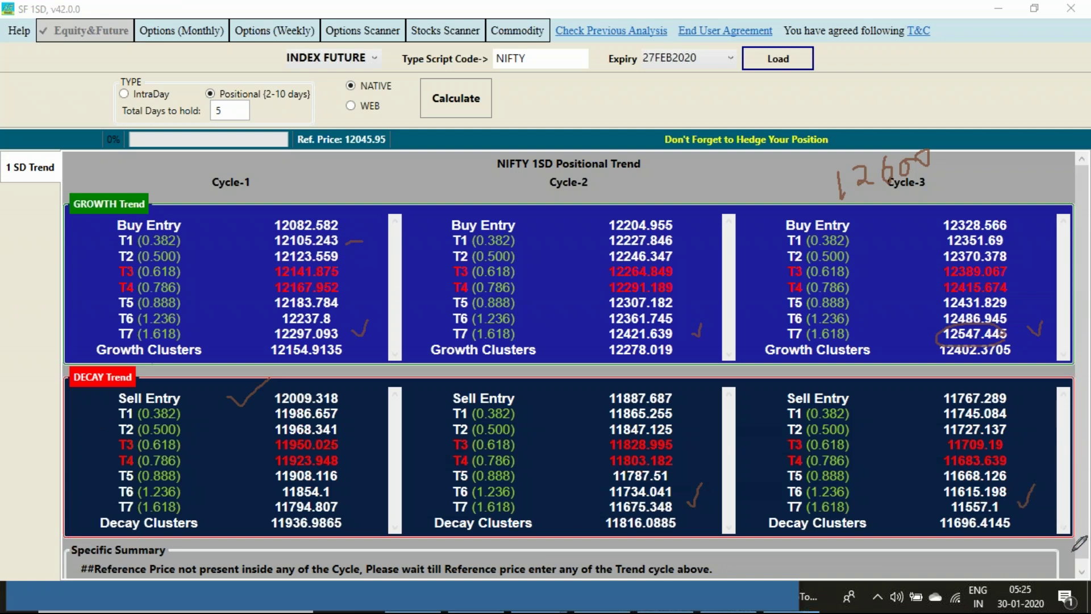
mouse_move(990, 536)
mouse_down()
mouse_move(928, 533)
mouse_move(1040, 507)
mouse_move(1048, 525)
mouse_move(989, 538)
mouse_up()
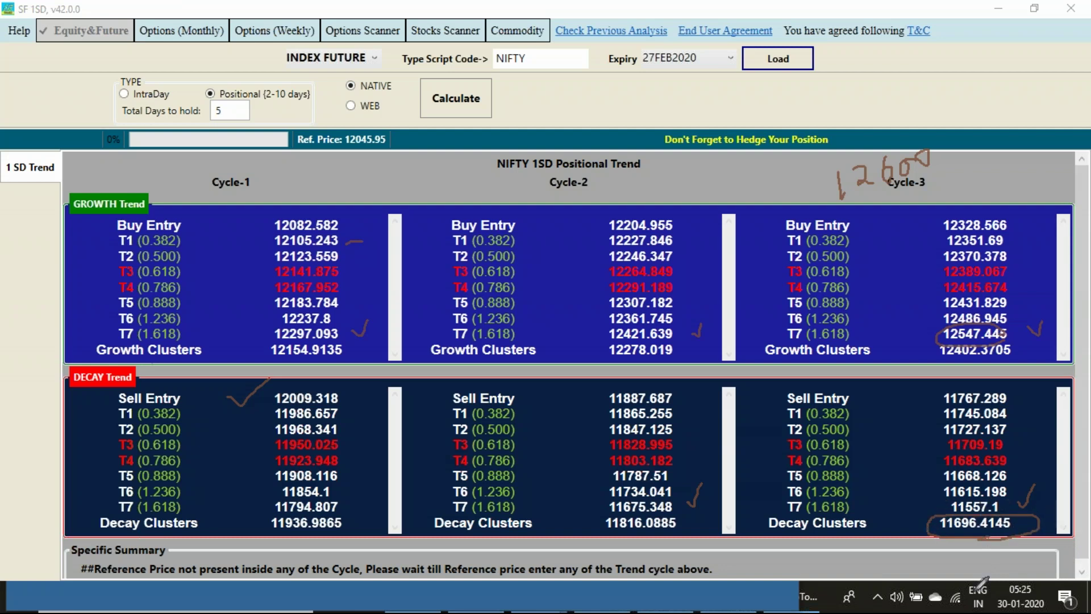
mouse_move(892, 60)
mouse_down()
mouse_move(891, 86)
mouse_move(939, 88)
mouse_move(988, 59)
mouse_up()
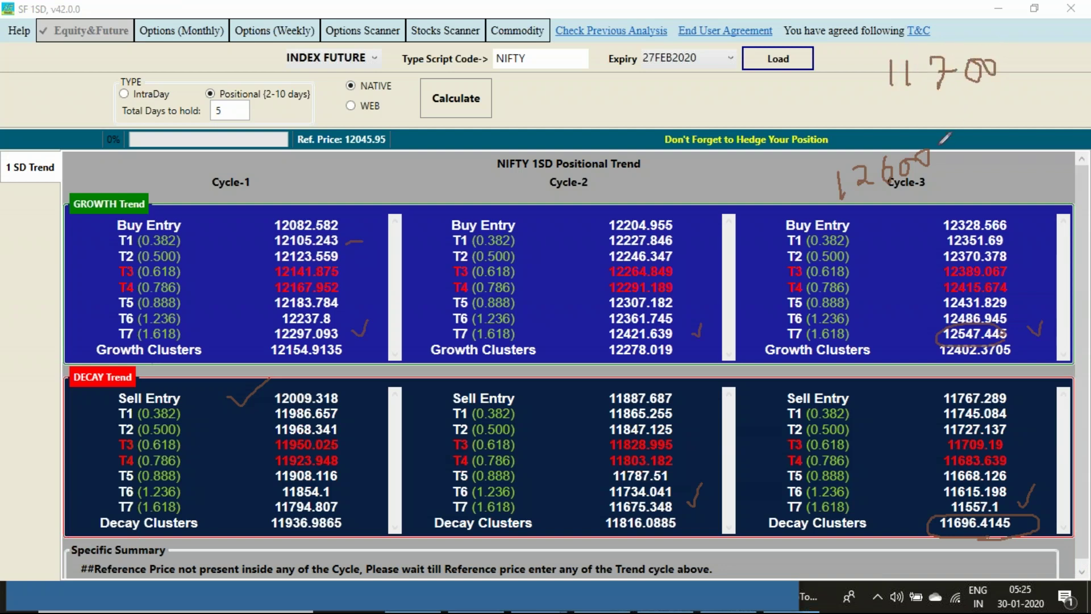
drag(915, 101, 970, 100)
- Handwrite 12000 beside the Sell Entry and 12100 above the underlined Cycle-1 T1 value, and clear all pen marks
drag(944, 165, 985, 163)
mouse_move(16, 424)
mouse_down()
mouse_move(11, 407)
mouse_move(42, 417)
mouse_move(92, 388)
mouse_up()
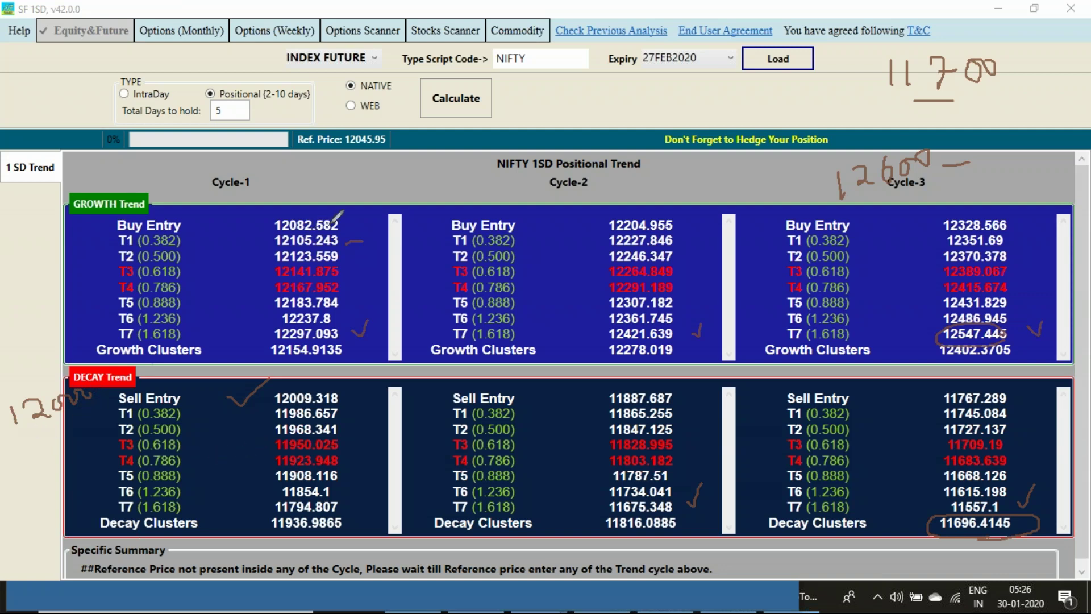
drag(277, 248, 318, 248)
mouse_move(371, 169)
mouse_down()
mouse_move(375, 192)
mouse_move(412, 175)
mouse_move(440, 187)
mouse_move(476, 161)
mouse_up()
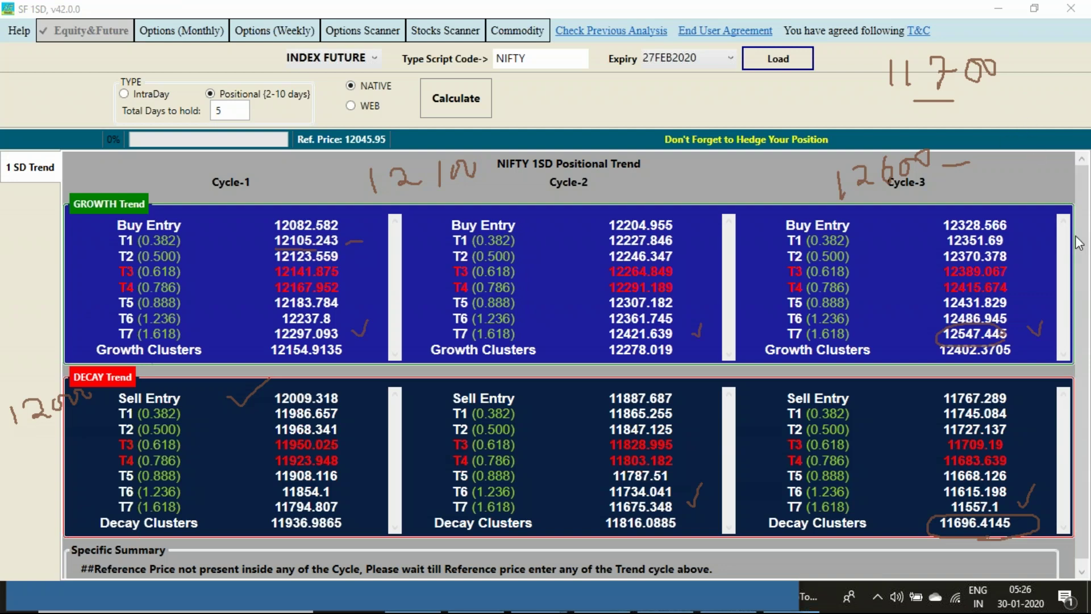
key(Escape)
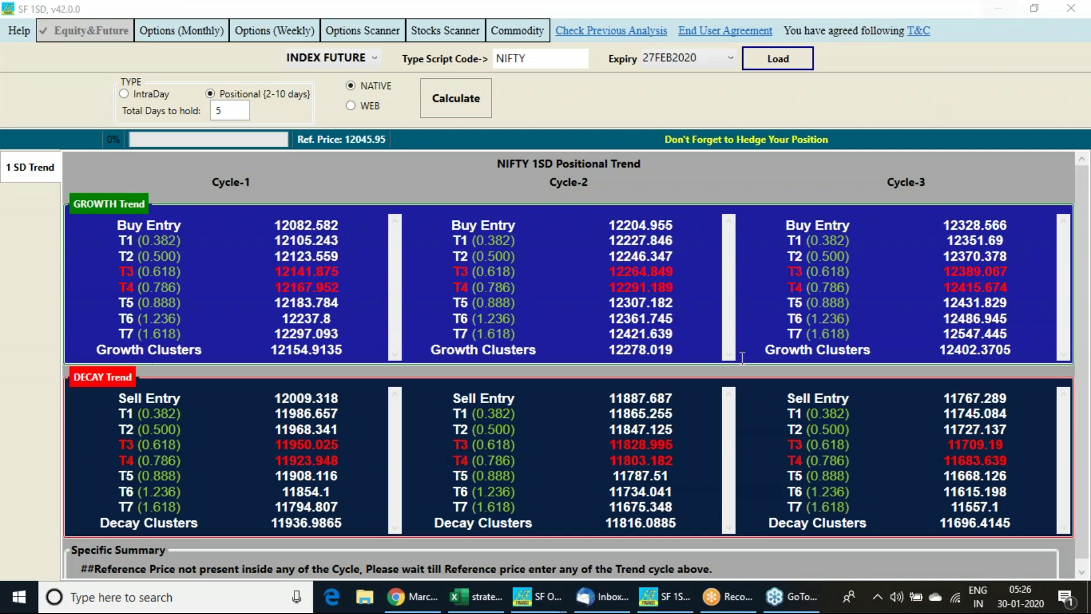
- Switch to the Option Strategy user action window and handwrite P/L beside the option legs
mouse_move(541, 605)
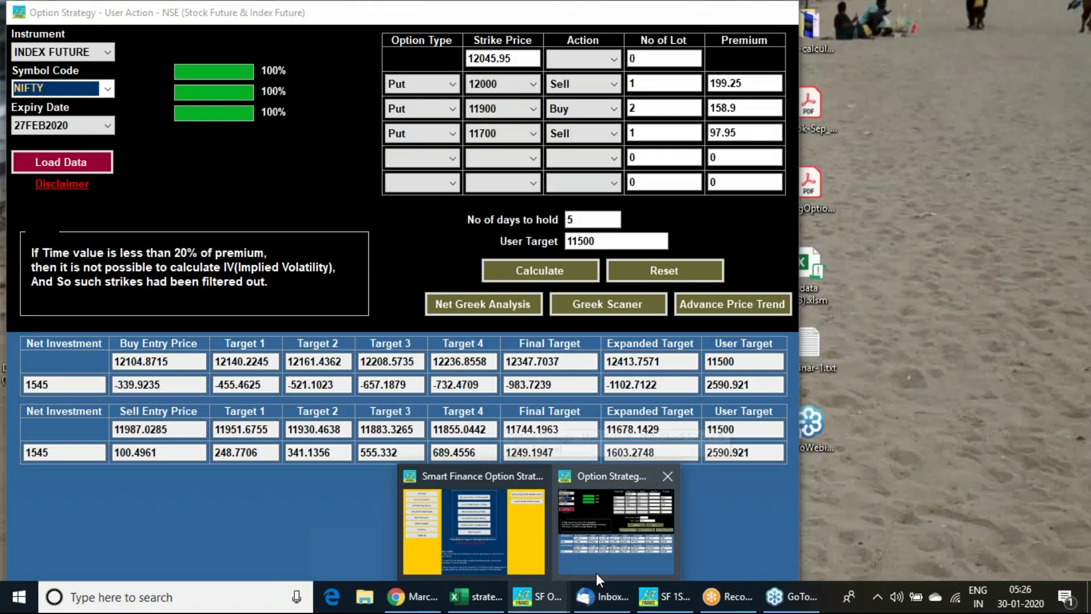
click(596, 573)
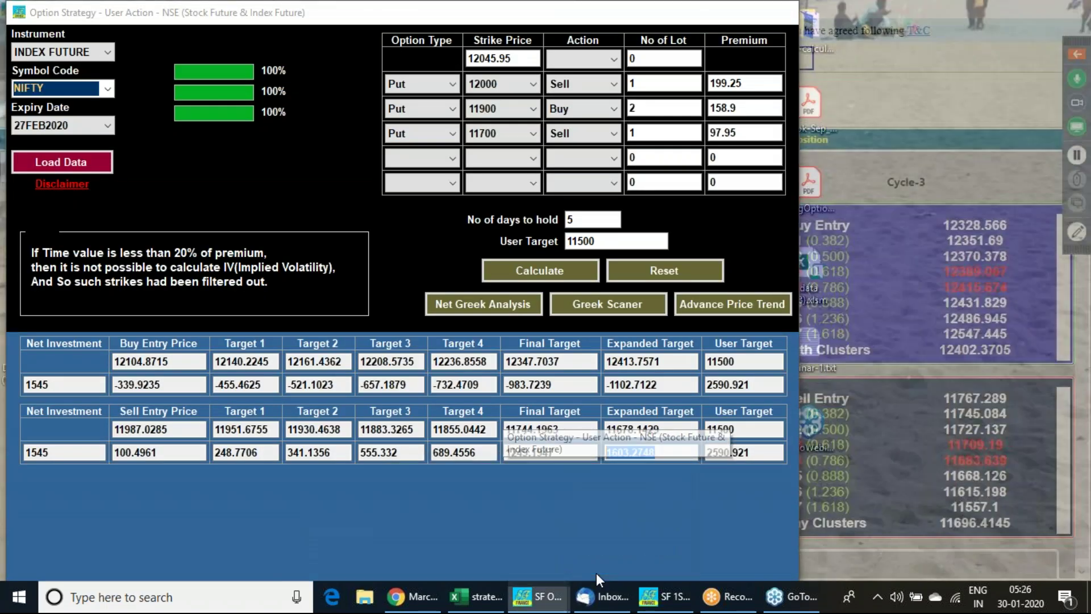
click(982, 300)
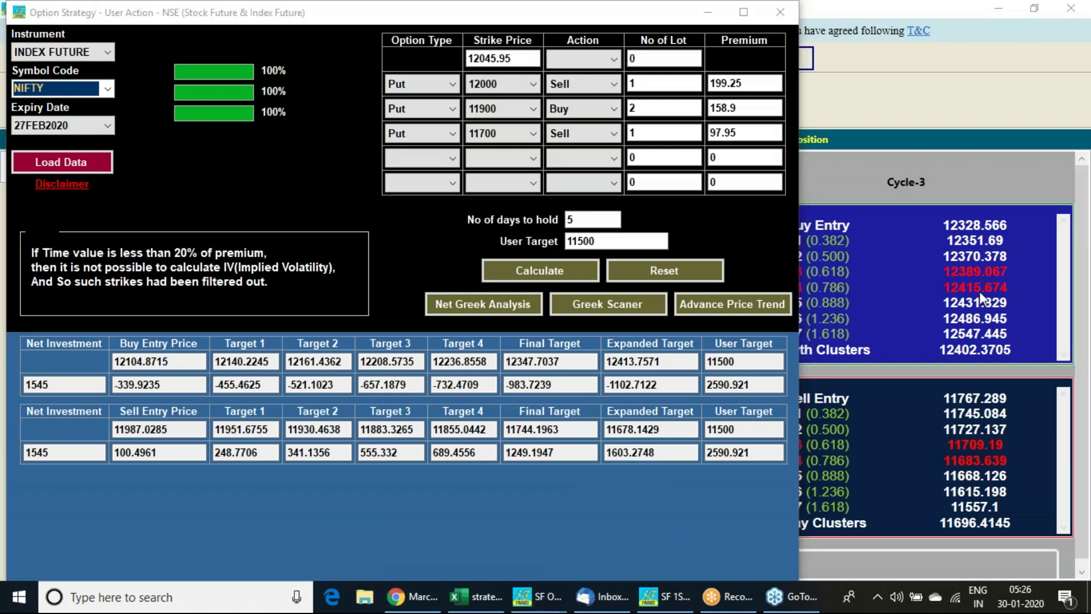
mouse_move(259, 133)
mouse_down()
mouse_move(277, 147)
mouse_move(265, 164)
mouse_move(288, 202)
mouse_up()
mouse_move(310, 152)
mouse_down()
mouse_move(319, 190)
mouse_move(333, 190)
mouse_up()
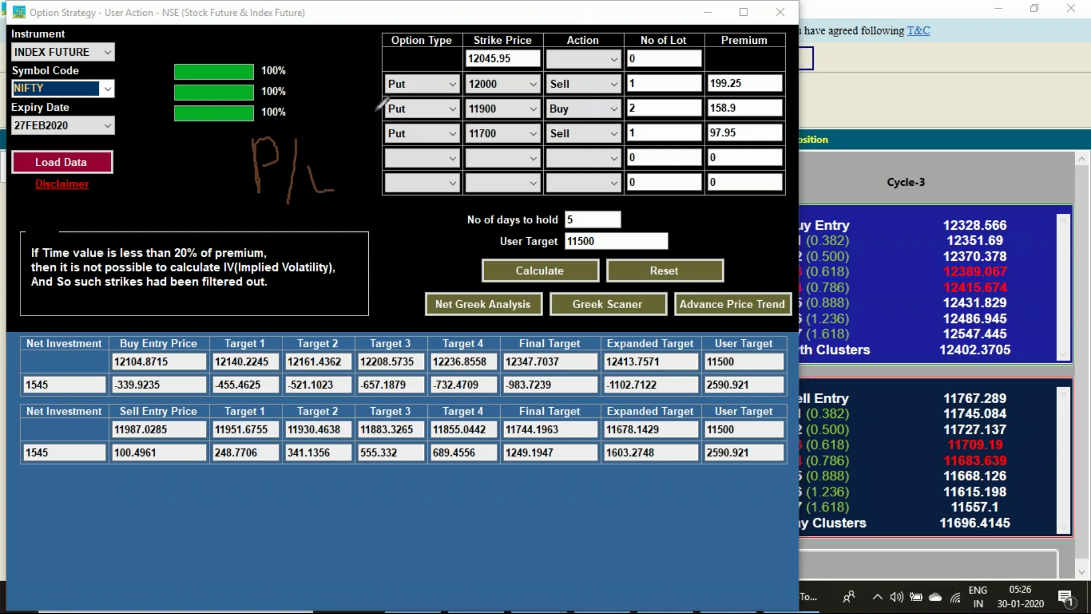
- Tick the 12000 and 11900 put strikes, underline 11700 and the word Strategy in the title, and handwrite a figure beside the window
mouse_move(507, 79)
mouse_down()
mouse_move(519, 73)
mouse_move(526, 94)
mouse_up()
drag(473, 147, 505, 145)
drag(60, 21, 90, 20)
mouse_move(852, 54)
mouse_down()
mouse_move(852, 81)
mouse_move(972, 77)
mouse_move(1022, 49)
mouse_move(1021, 72)
mouse_up()
mouse_move(1035, 44)
mouse_down()
mouse_move(1030, 61)
mouse_move(1038, 57)
mouse_up()
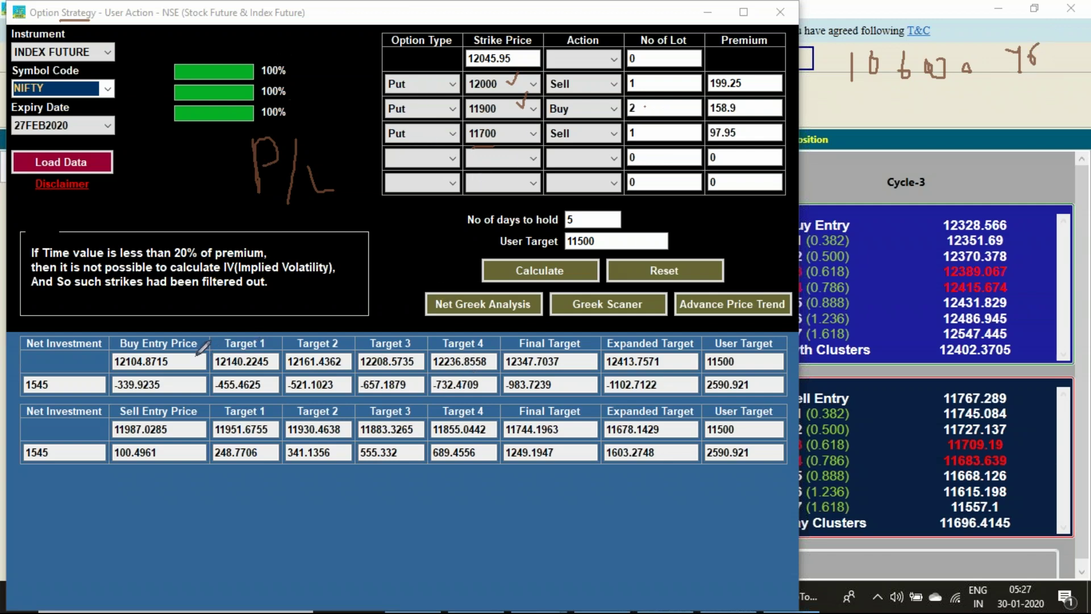
- Circle the buy side's expanded target, underline its profit/loss, mark the sell side's expanded and user targets, and clear the pen marks
mouse_move(648, 364)
mouse_down()
mouse_move(602, 358)
mouse_move(636, 334)
mouse_move(682, 350)
mouse_move(651, 367)
mouse_move(642, 393)
mouse_up()
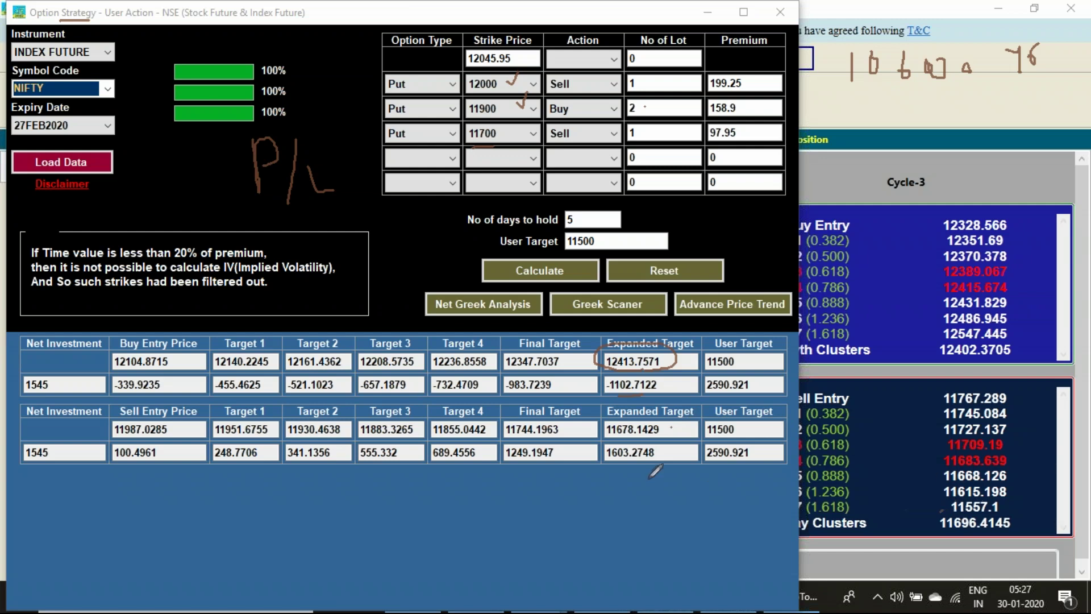
mouse_move(739, 468)
mouse_down()
mouse_move(708, 455)
mouse_move(767, 449)
mouse_move(758, 458)
mouse_up()
drag(676, 416, 668, 424)
key(Escape)
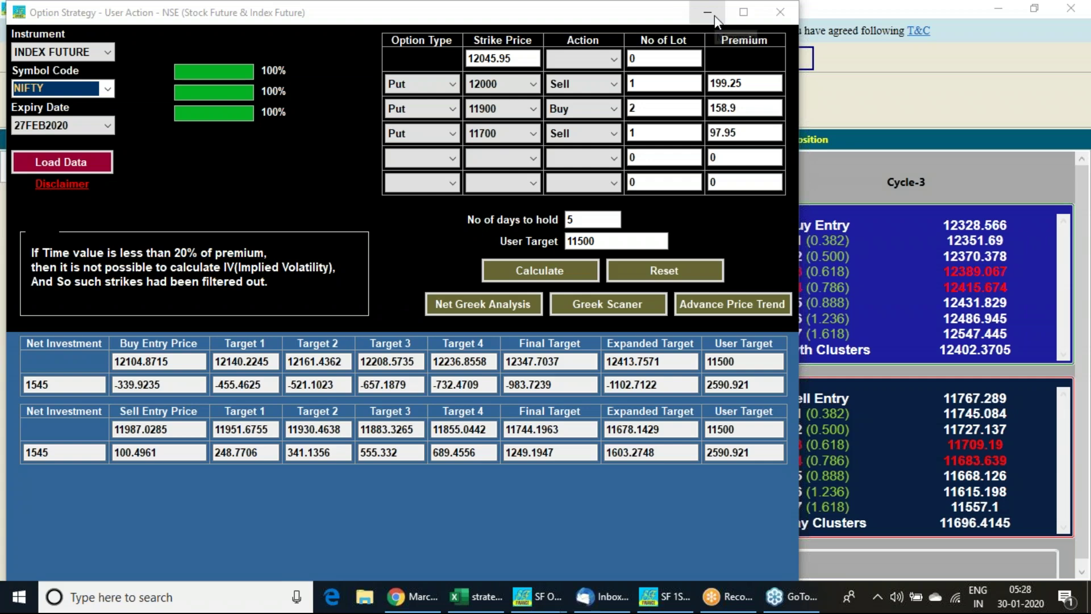
- Switch to the mail inbox and examine the Os app message's Strategy Result screenshot for the three call legs
click(603, 597)
scroll(554, 412, up, 5)
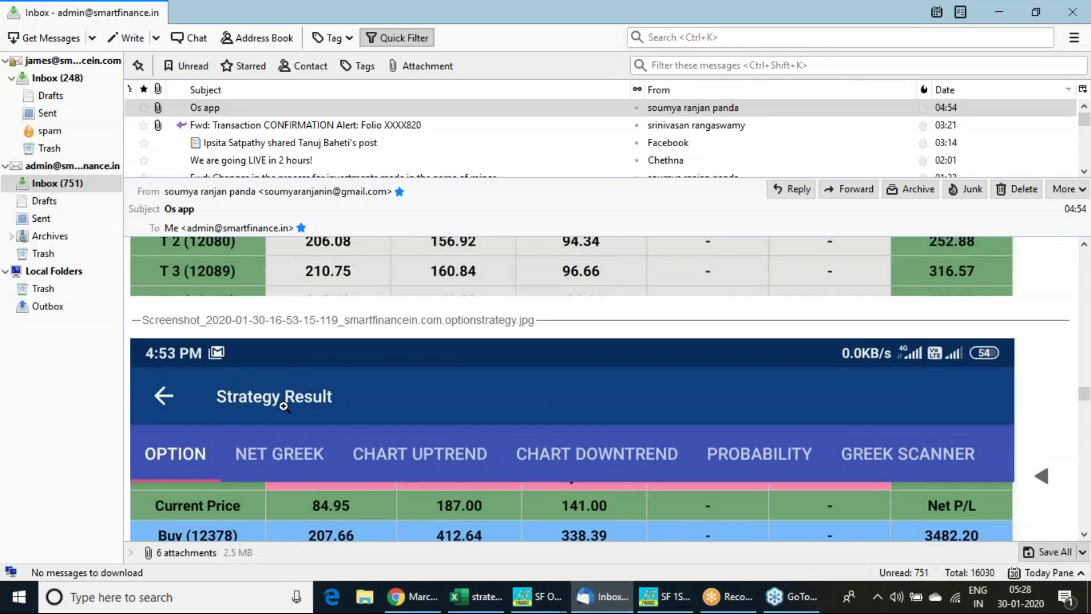
scroll(728, 425, up, 7)
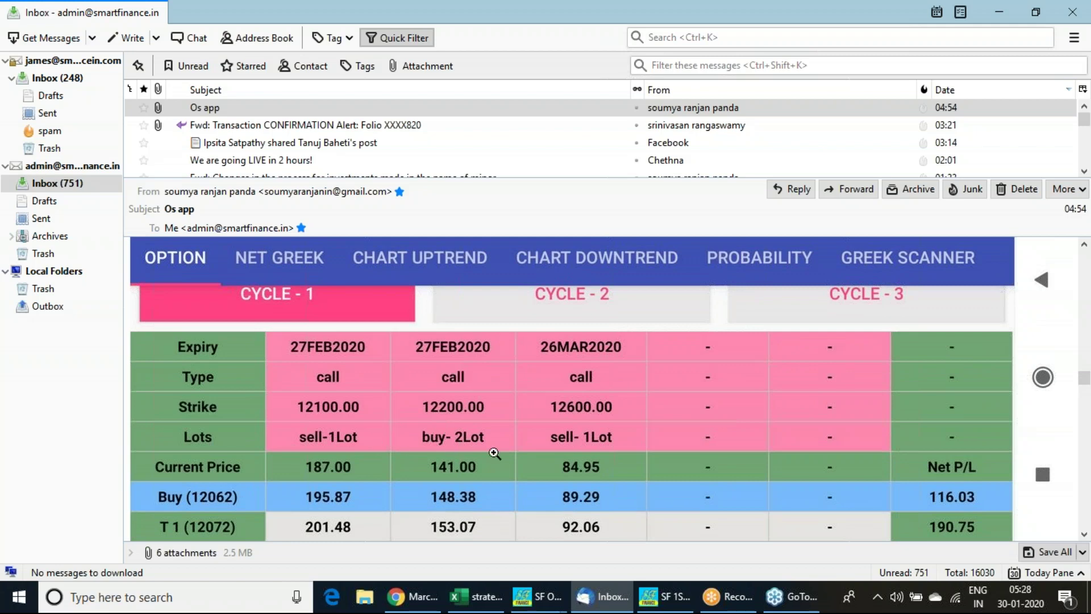
- Examine the call strategy's buy entry, target and net P/L rows in the Os app message's first result screenshots
scroll(372, 426, down, 2)
scroll(373, 426, down, 1)
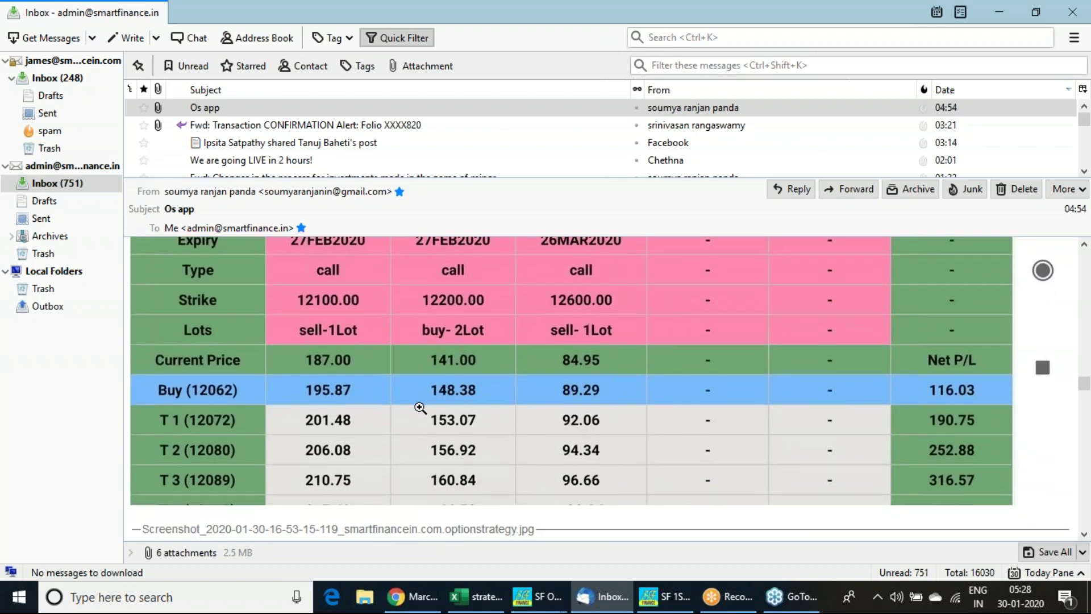
scroll(420, 408, down, 6)
scroll(419, 408, down, 6)
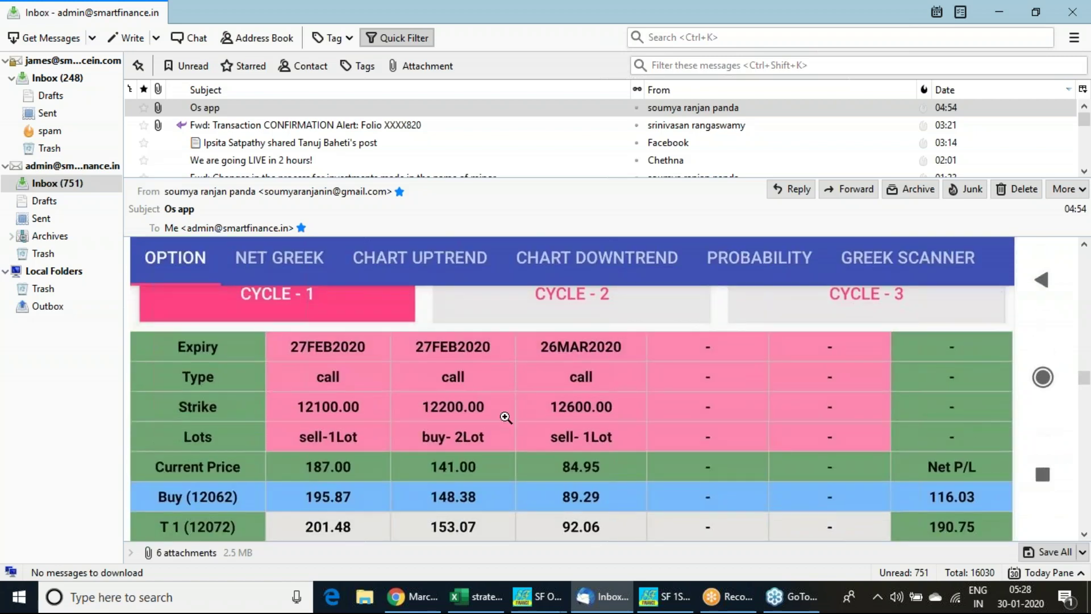
scroll(480, 427, up, 9)
scroll(480, 424, down, 20)
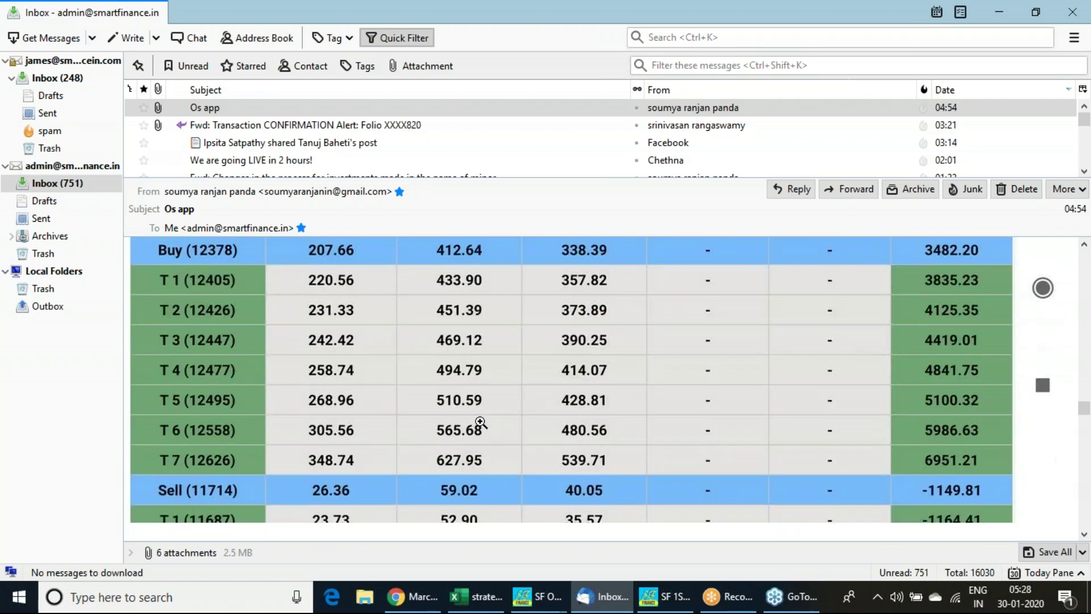
scroll(602, 390, up, 5)
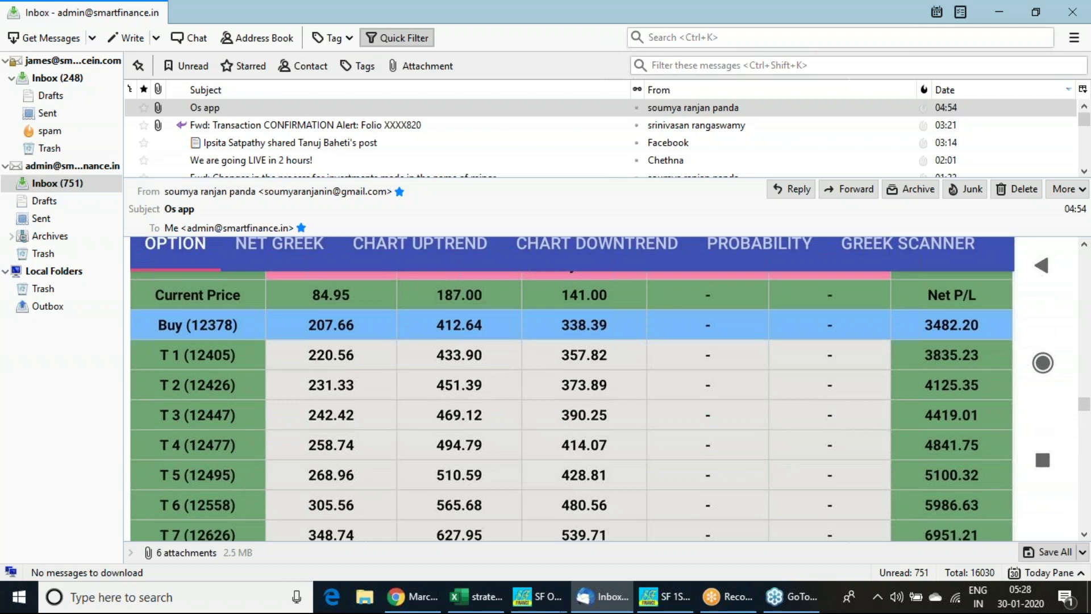
scroll(482, 427, down, 3)
scroll(482, 428, up, 1)
- Examine the buy 12286 targets and sell 11806 rows in the last screenshot, and return to the T 5 (12495) row
scroll(482, 427, down, 10)
scroll(481, 423, down, 10)
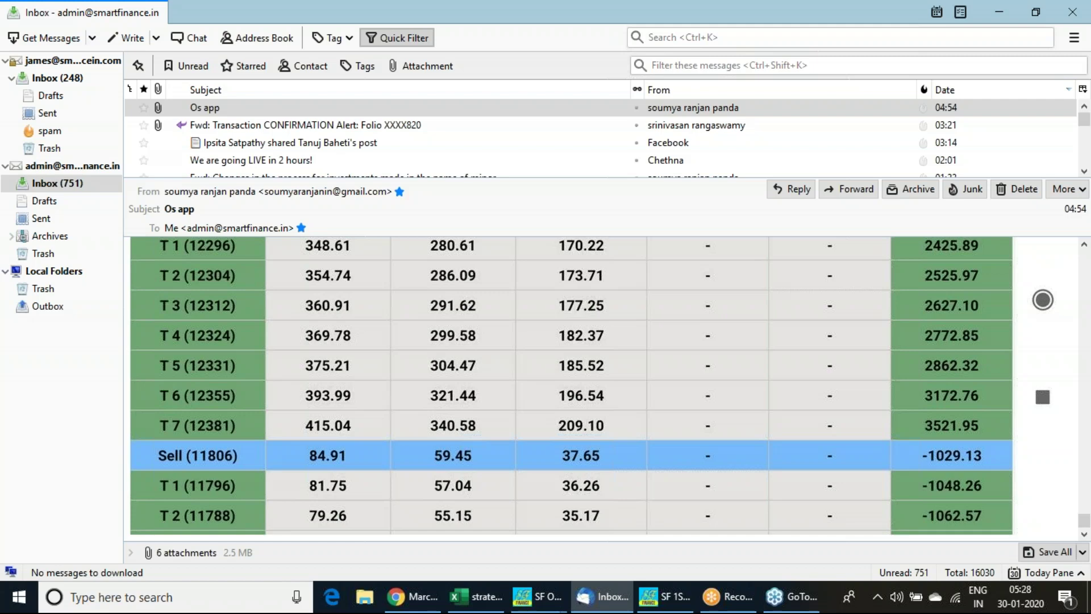
scroll(571, 389, up, 3)
scroll(571, 388, down, 2)
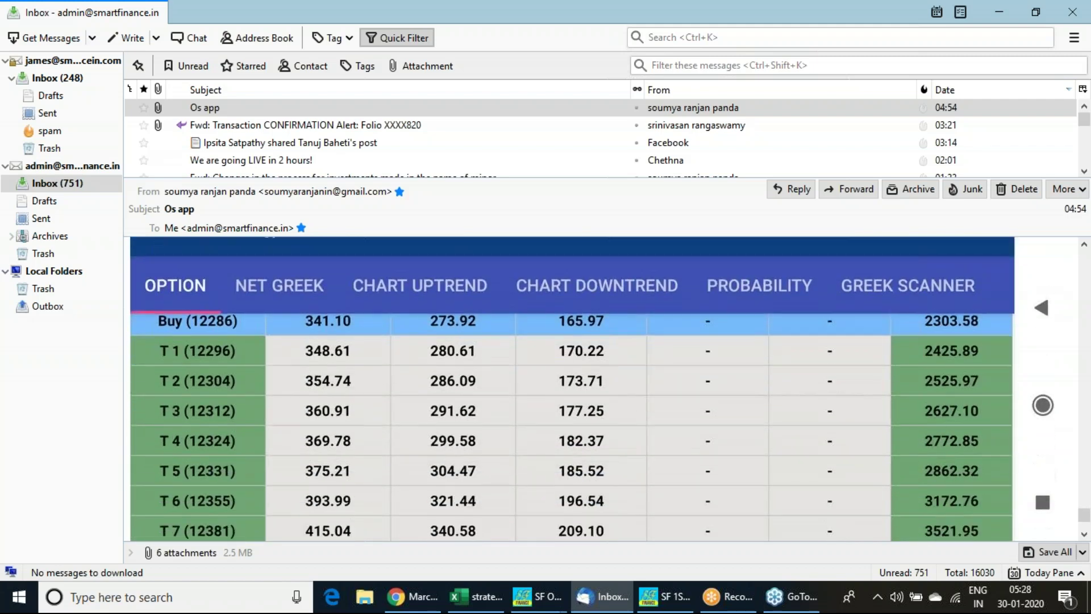
scroll(320, 464, down, 1)
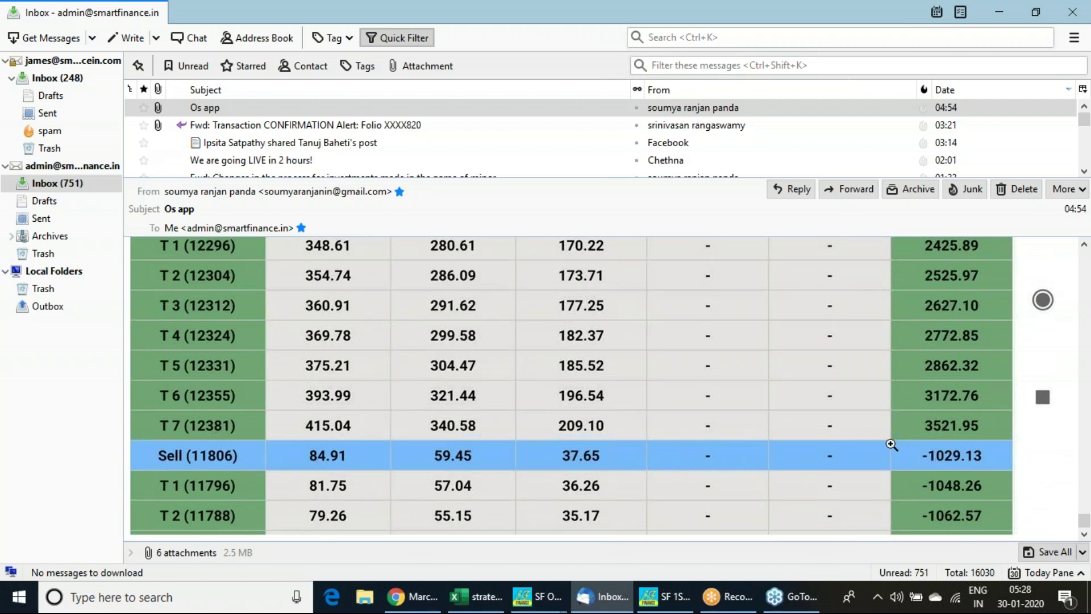
scroll(892, 444, up, 10)
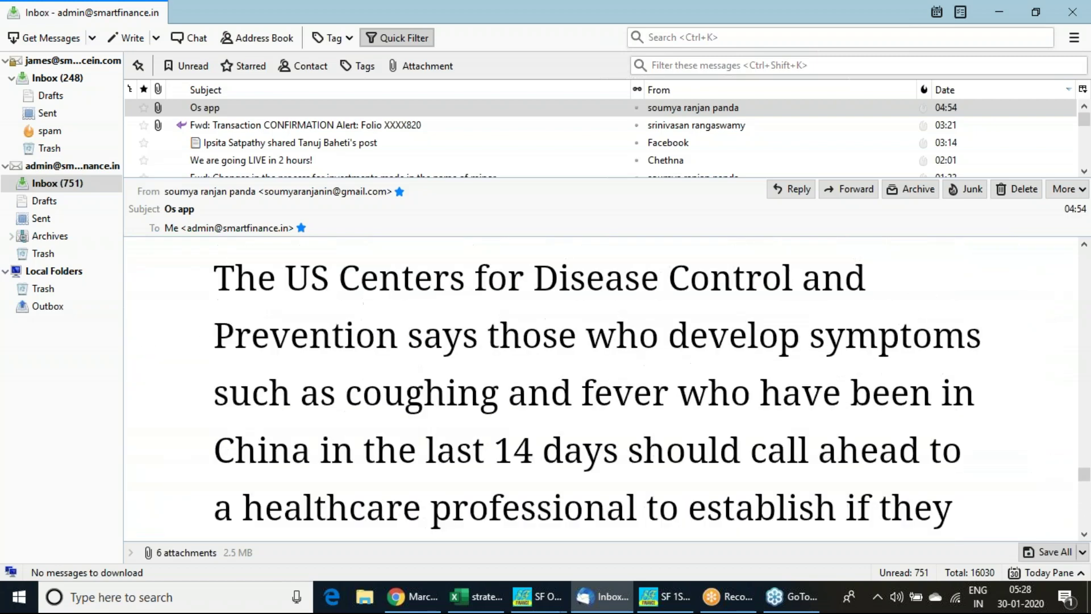
scroll(600, 389, down, 12)
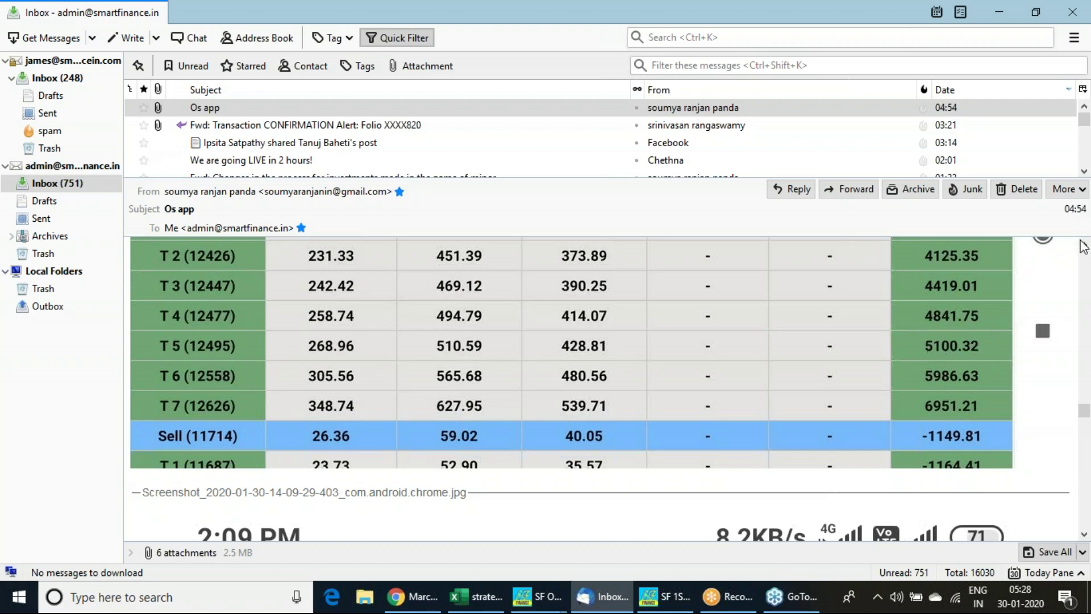
- Handwrite 12500 above the message, underline 12495 in the T 5 row, and handwrite its rounded net P/L as 5100
key(ctrl+2)
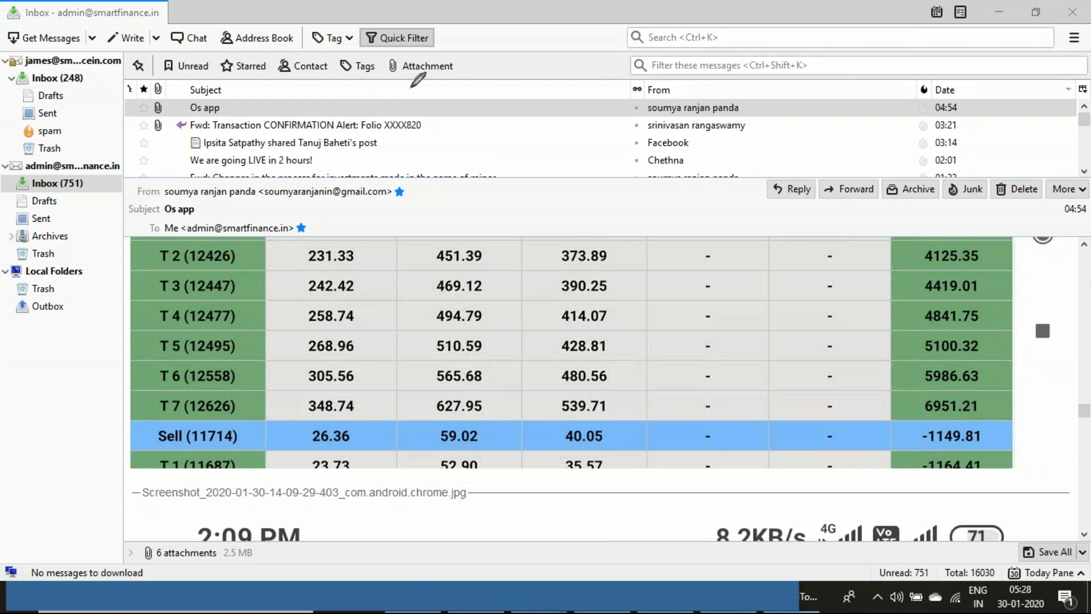
mouse_move(411, 84)
mouse_down()
mouse_move(414, 126)
mouse_move(451, 89)
mouse_move(459, 114)
mouse_move(501, 86)
mouse_move(554, 87)
mouse_move(544, 90)
mouse_up()
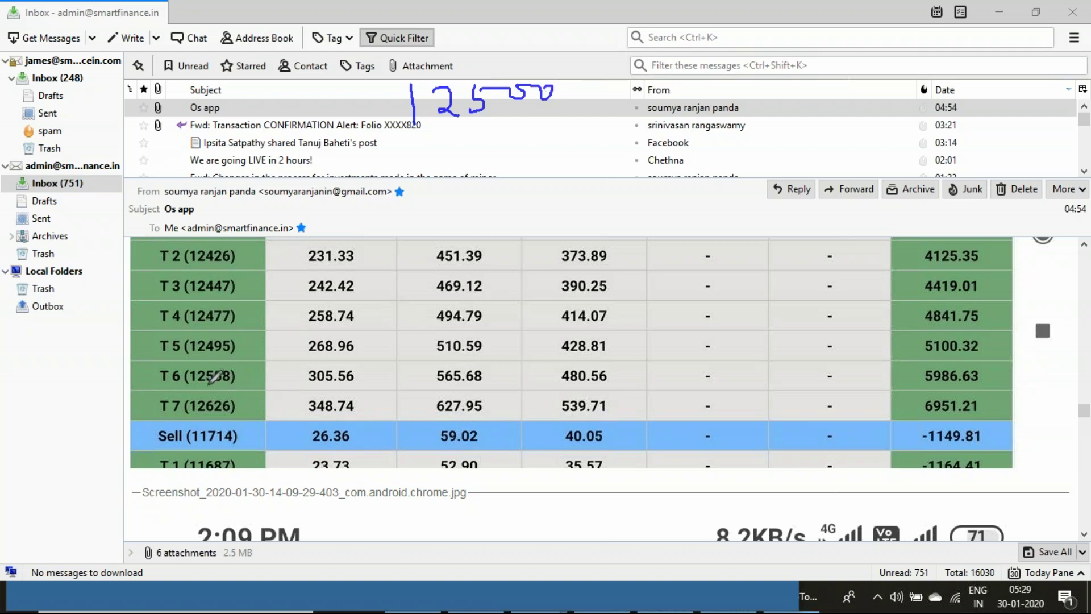
drag(209, 356, 235, 356)
mouse_move(754, 84)
mouse_down()
mouse_move(760, 102)
mouse_move(771, 84)
mouse_move(791, 104)
mouse_move(834, 88)
mouse_up()
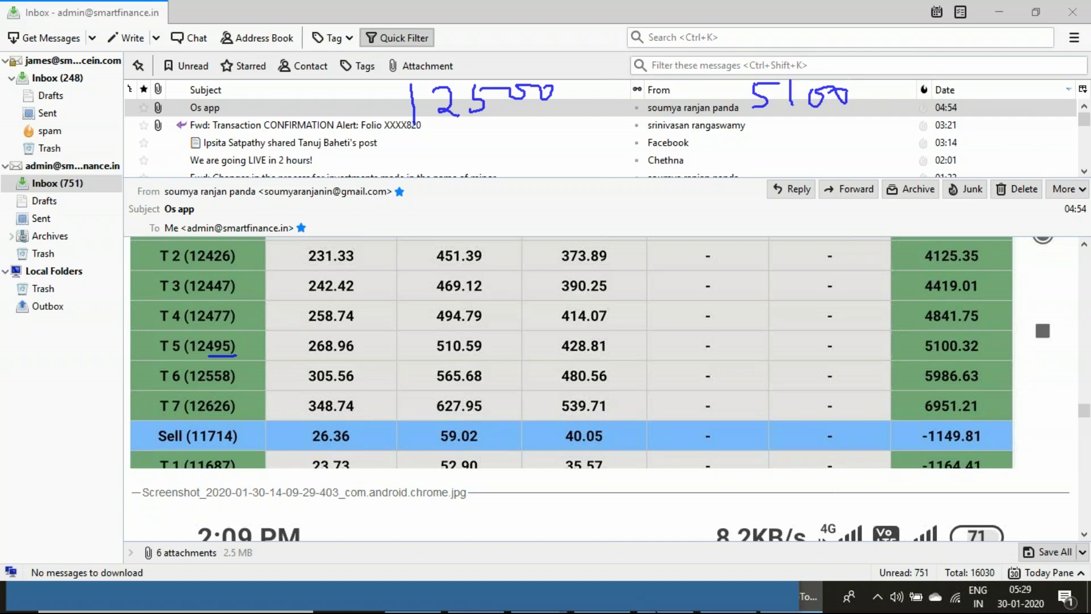
- Switch to the Option Strategy user action window and calculate the put legs with a user target of 12500
click(809, 596)
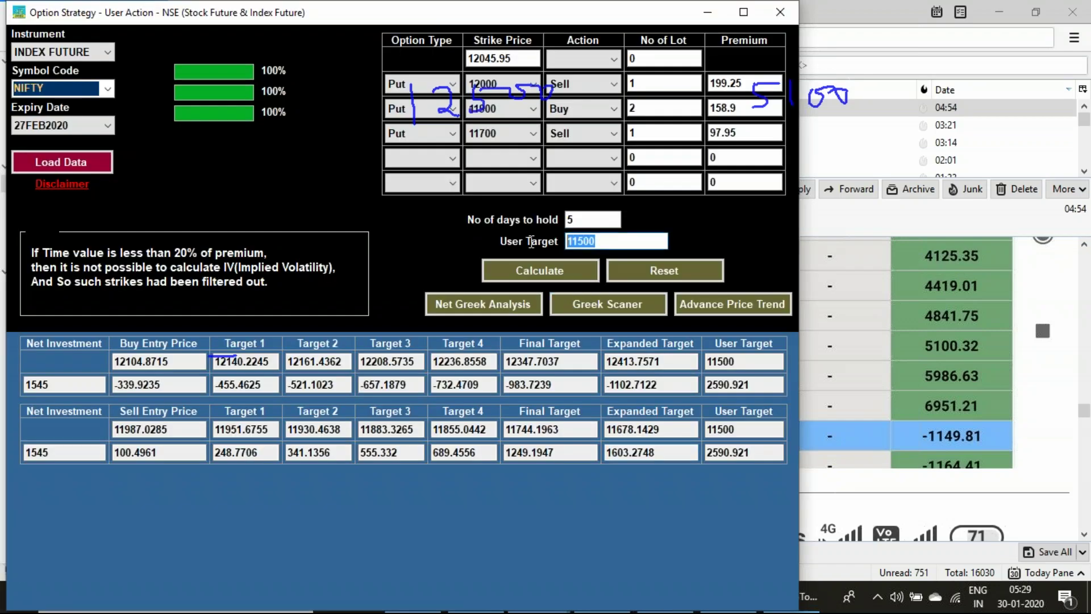
text(1)
click(585, 271)
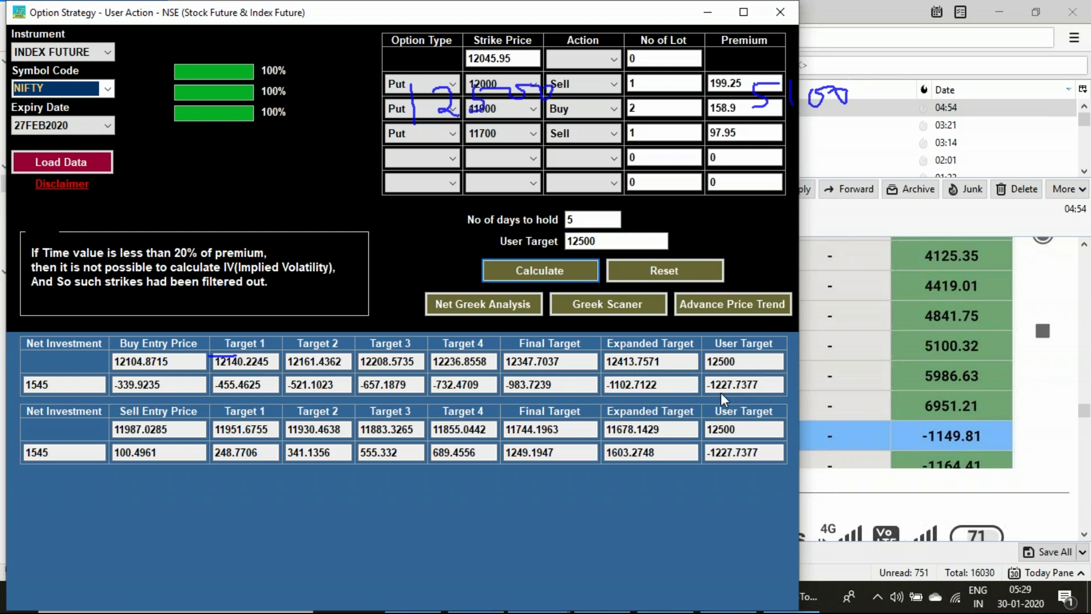
- Return to the Os app message, handwrite 1200 beneath 5100 as a subtraction, and circle the 3900 written below it
click(816, 142)
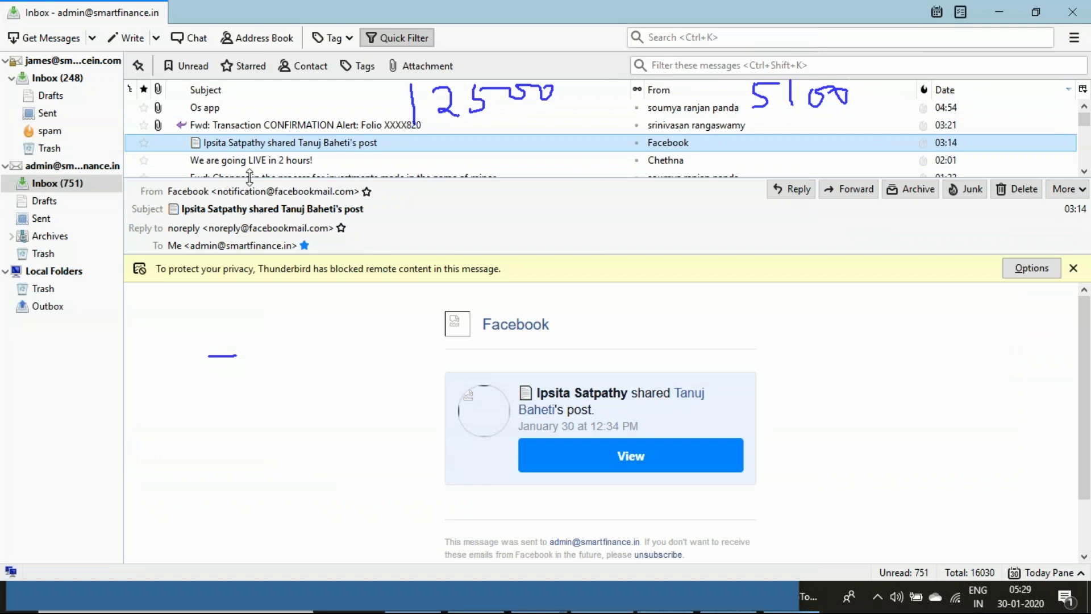
click(213, 108)
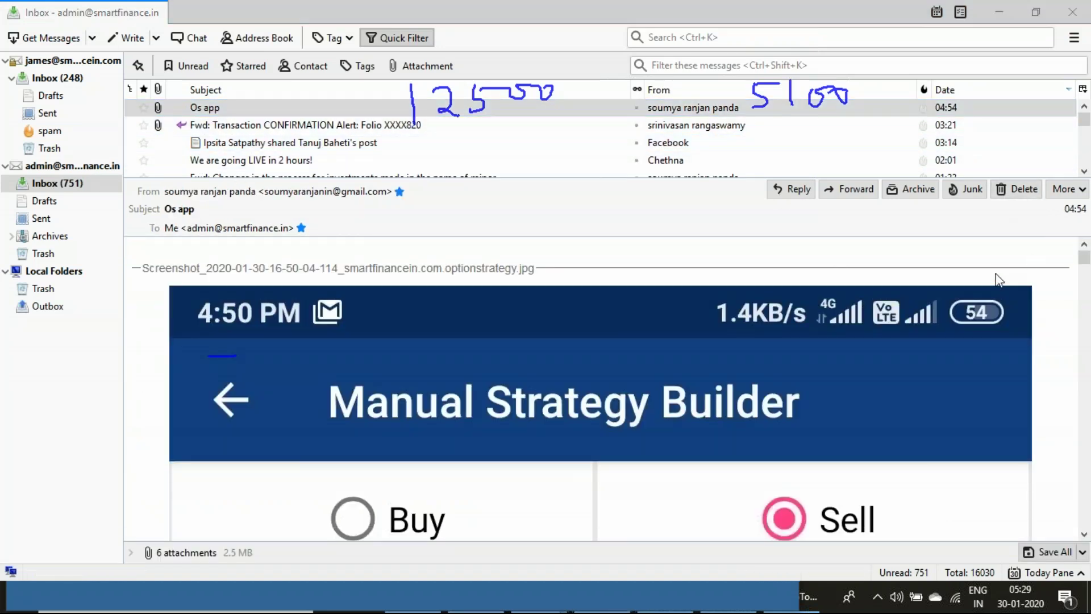
mouse_move(765, 118)
mouse_down()
mouse_move(768, 136)
mouse_move(833, 144)
mouse_move(862, 123)
mouse_up()
drag(761, 160, 898, 142)
mouse_move(786, 160)
mouse_down()
mouse_move(788, 176)
mouse_move(796, 163)
mouse_up()
mouse_move(865, 160)
mouse_down()
mouse_move(859, 171)
mouse_move(884, 167)
mouse_move(837, 165)
mouse_move(841, 181)
mouse_up()
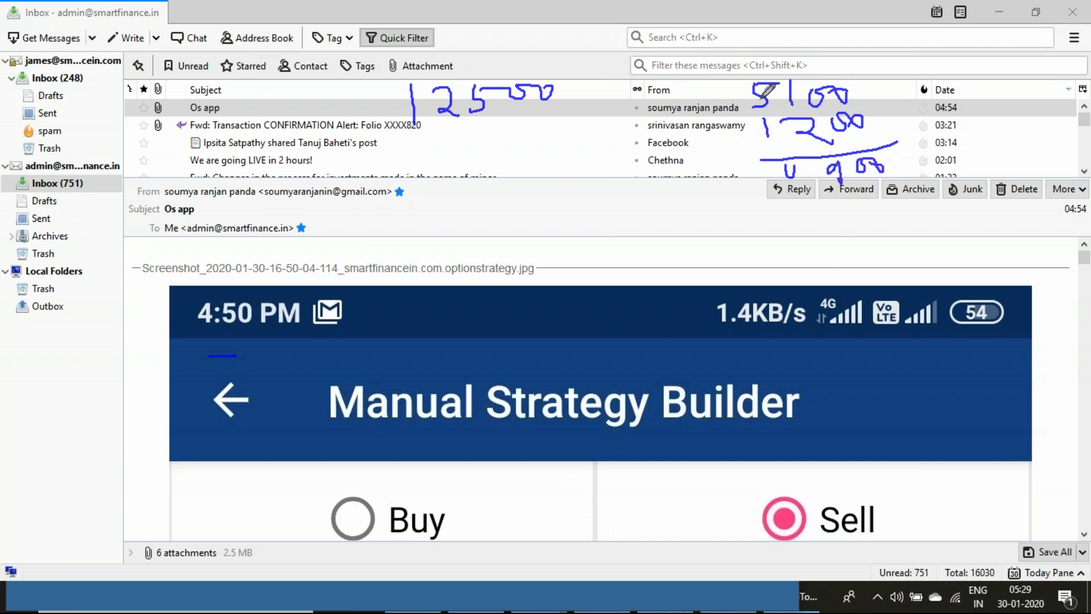
mouse_move(777, 163)
mouse_down()
mouse_move(816, 174)
mouse_move(804, 194)
mouse_move(828, 141)
mouse_move(868, 183)
mouse_move(841, 200)
mouse_up()
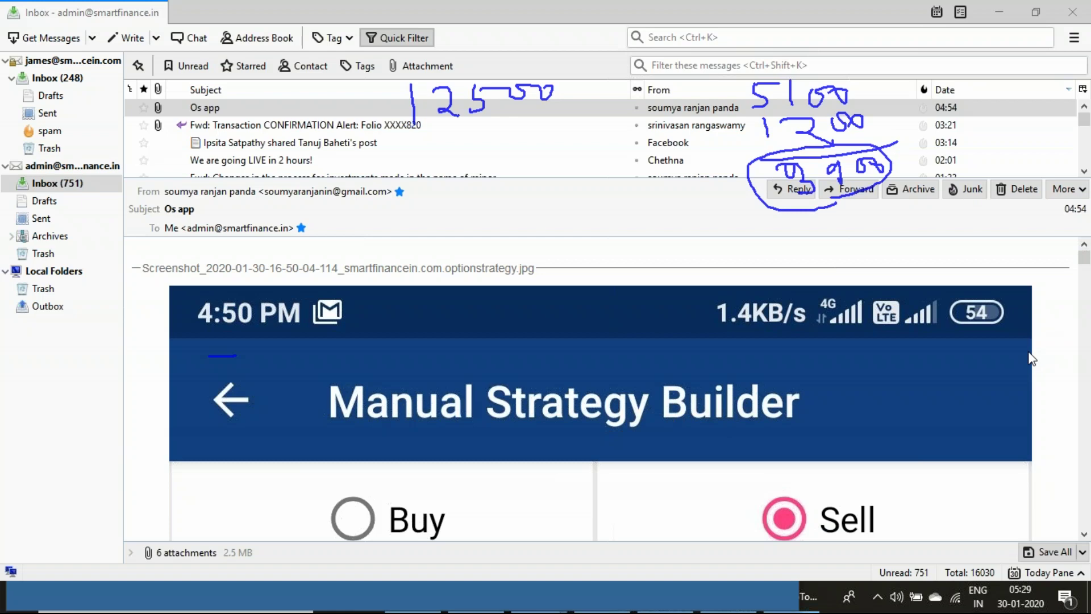
- Handwrite 25 below the circled figure and clear all pen marks from the message
mouse_move(682, 213)
mouse_down()
mouse_move(708, 206)
mouse_move(726, 236)
mouse_move(733, 227)
mouse_move(717, 237)
mouse_up()
drag(718, 216, 724, 213)
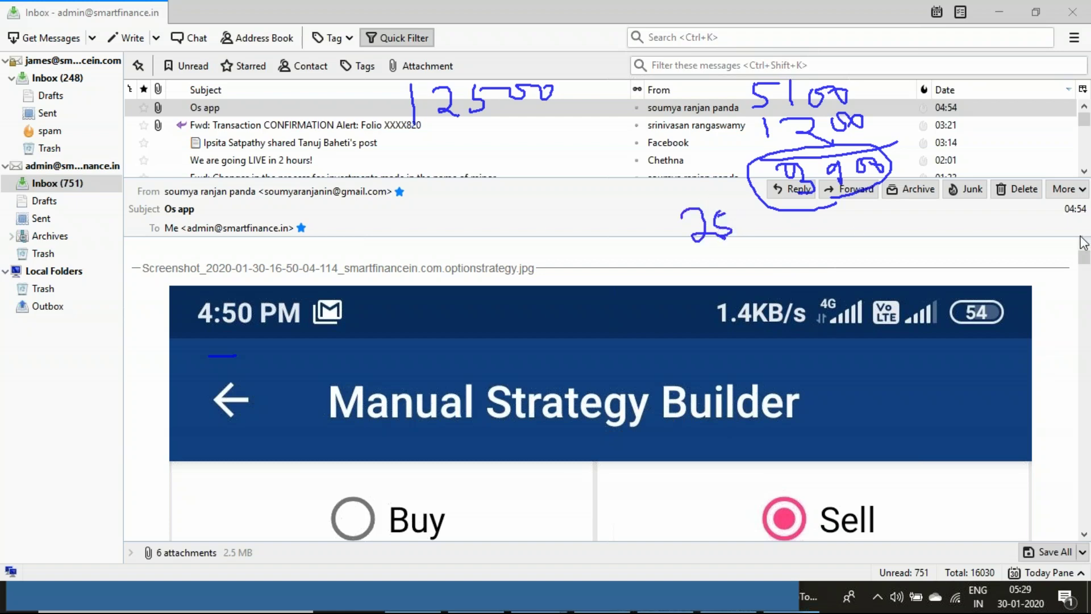
key(Escape)
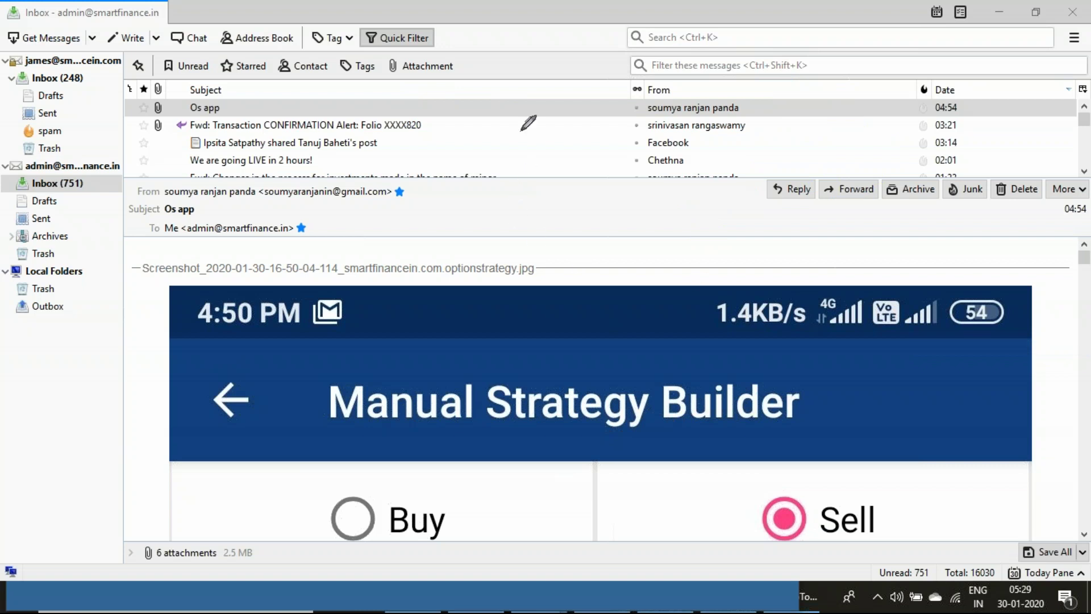
- Handwrite the downside level 11700 and its put strategy profit of 1600 over the message list
drag(520, 119, 526, 157)
mouse_move(545, 117)
mouse_down()
mouse_move(550, 154)
mouse_move(591, 122)
mouse_move(581, 163)
mouse_up()
mouse_move(580, 141)
mouse_down()
mouse_move(648, 109)
mouse_move(662, 123)
mouse_up()
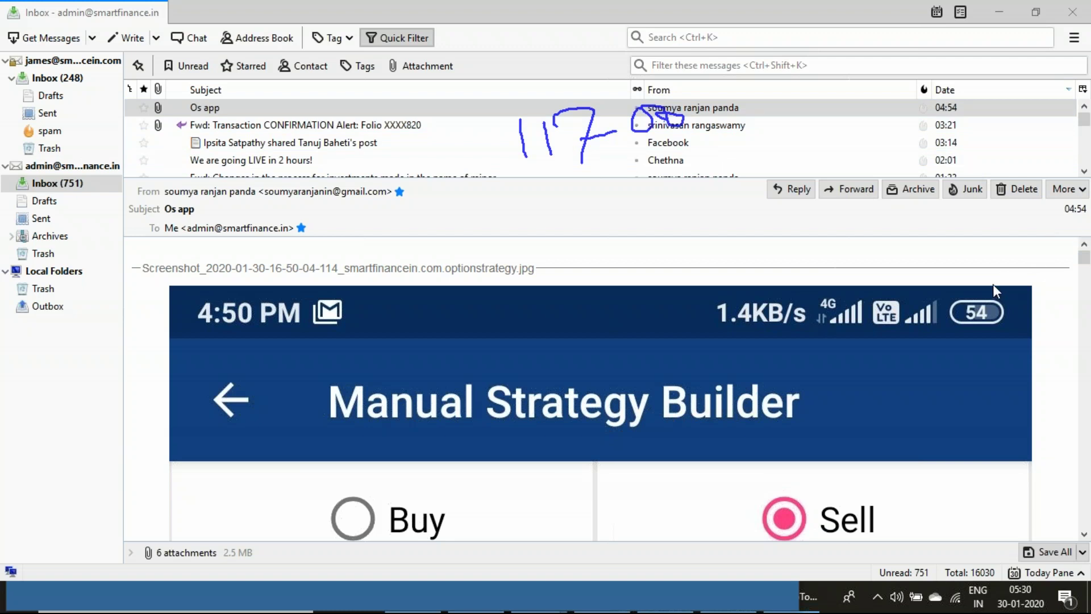
drag(813, 87, 817, 129)
mouse_move(847, 83)
mouse_down()
mouse_move(839, 109)
mouse_move(914, 97)
mouse_move(903, 97)
mouse_up()
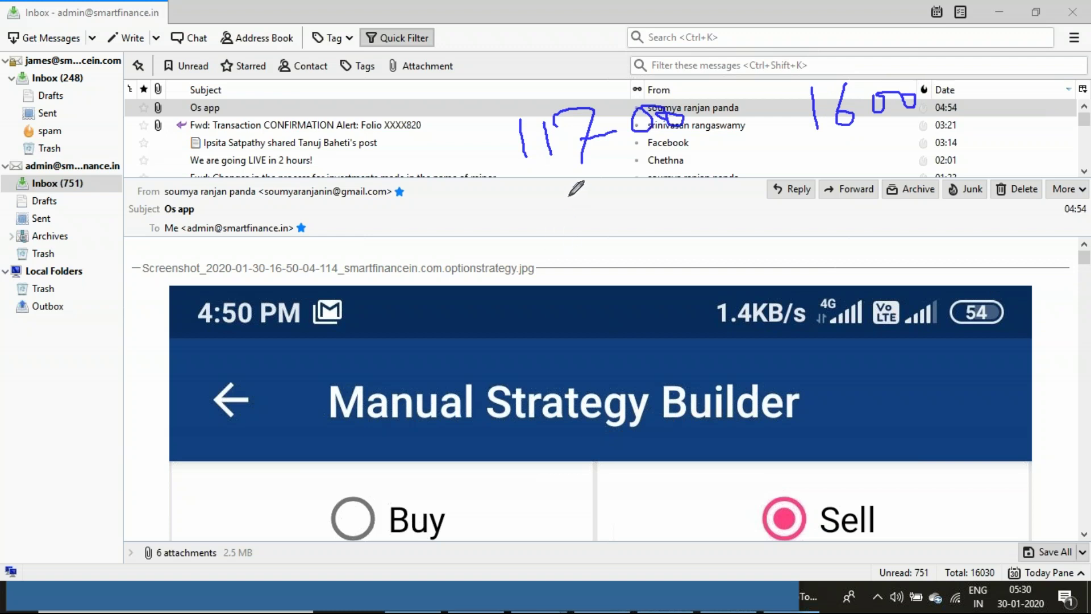
- Handwrite 1100 subtracted from 1600 with 500 beneath the line, and clear the pen marks
mouse_move(784, 159)
mouse_down()
mouse_move(831, 160)
mouse_move(916, 137)
mouse_move(908, 142)
mouse_up()
drag(830, 186, 912, 174)
mouse_move(884, 198)
mouse_down()
mouse_move(889, 212)
mouse_move(869, 223)
mouse_up()
mouse_move(878, 198)
mouse_down()
mouse_move(915, 190)
mouse_move(933, 203)
mouse_up()
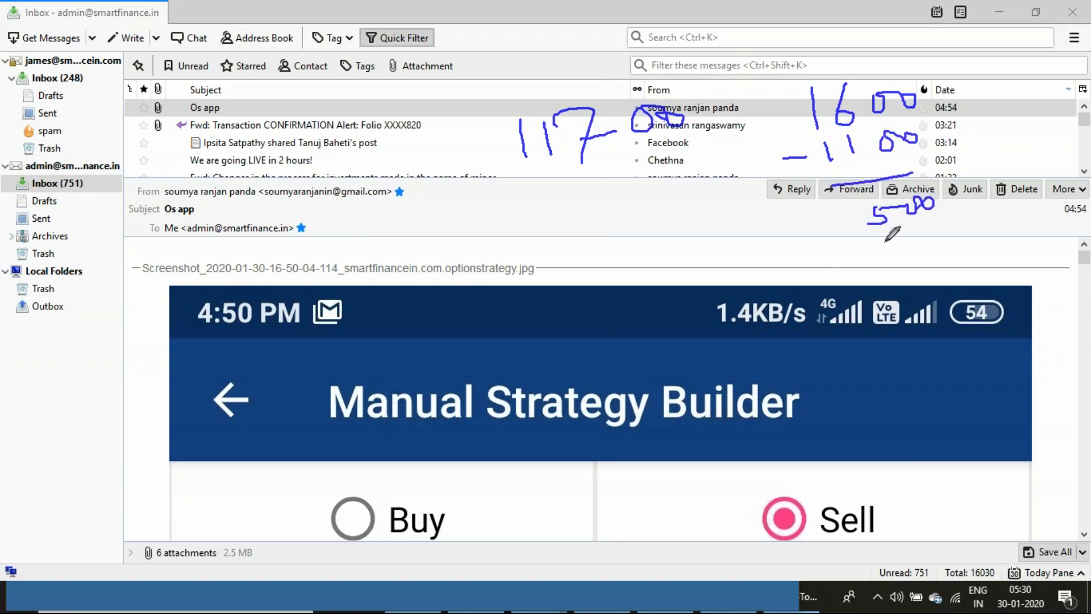
drag(868, 240, 873, 262)
key(Escape)
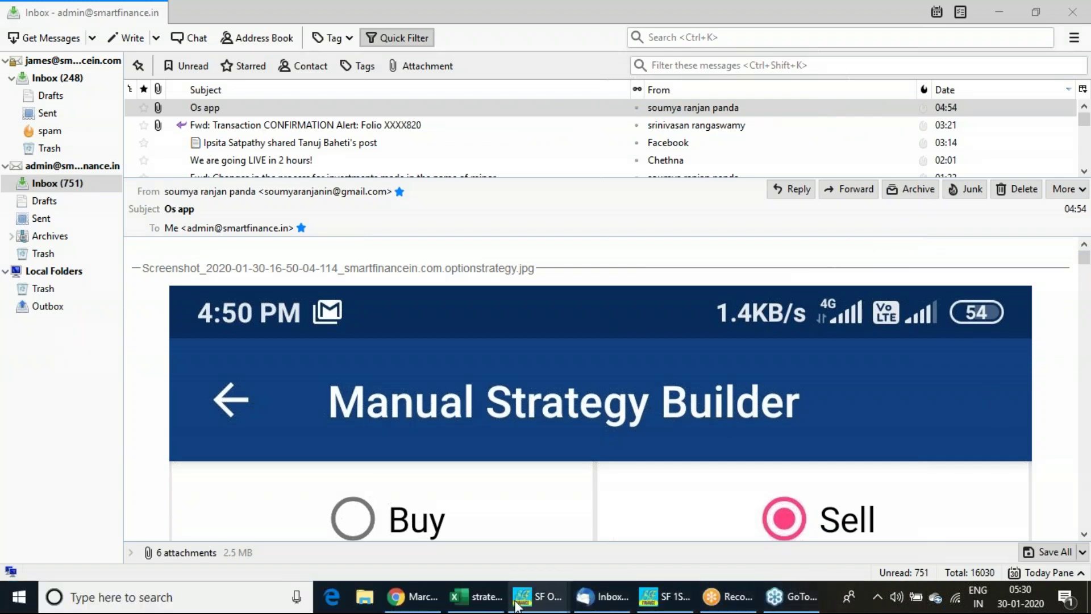
- Switch to the strategy-budget-day workbook and handwrite 12400 and 3% in the empty cells beside the Nifty legs
click(477, 597)
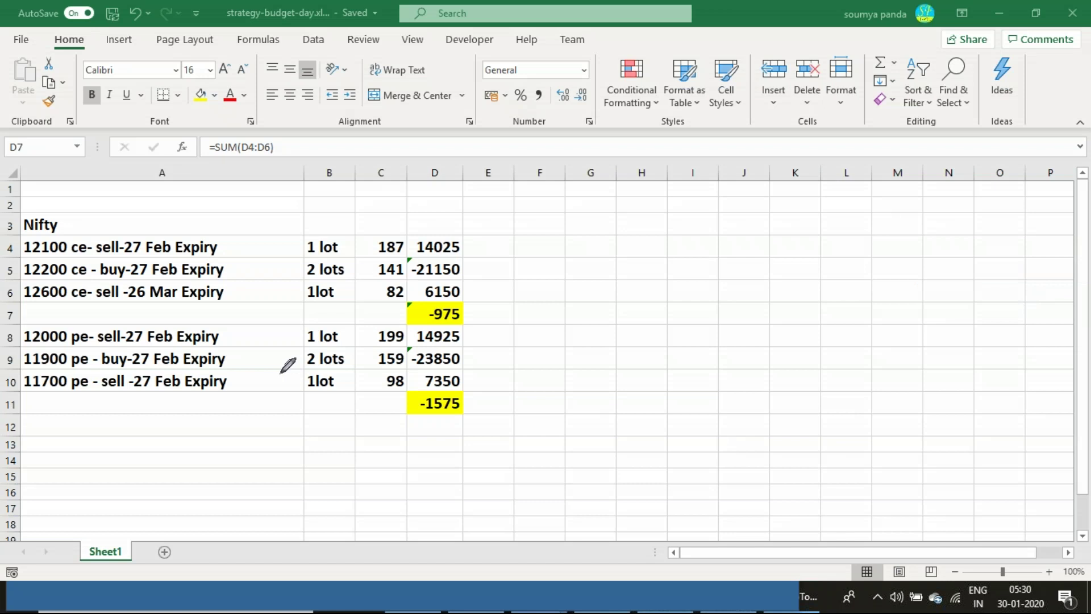
mouse_move(648, 188)
mouse_down()
mouse_move(648, 220)
mouse_move(689, 187)
mouse_move(695, 214)
mouse_move(733, 207)
mouse_up()
mouse_move(729, 194)
mouse_down()
mouse_move(733, 228)
mouse_move(765, 199)
mouse_up()
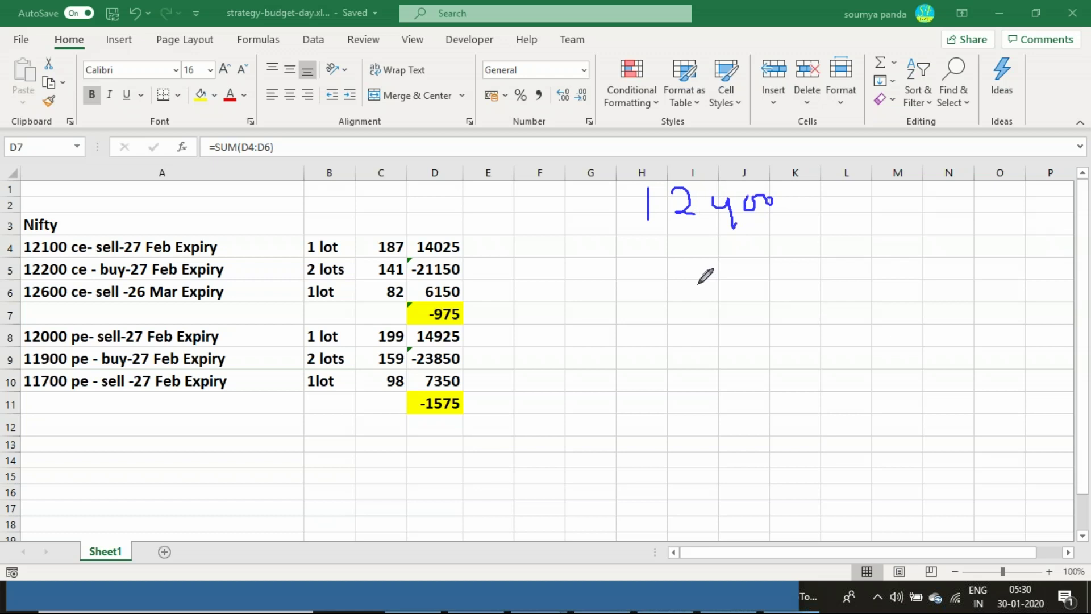
mouse_move(916, 226)
mouse_down()
mouse_move(933, 245)
mouse_move(898, 271)
mouse_up()
drag(967, 229, 959, 256)
click(953, 240)
click(972, 255)
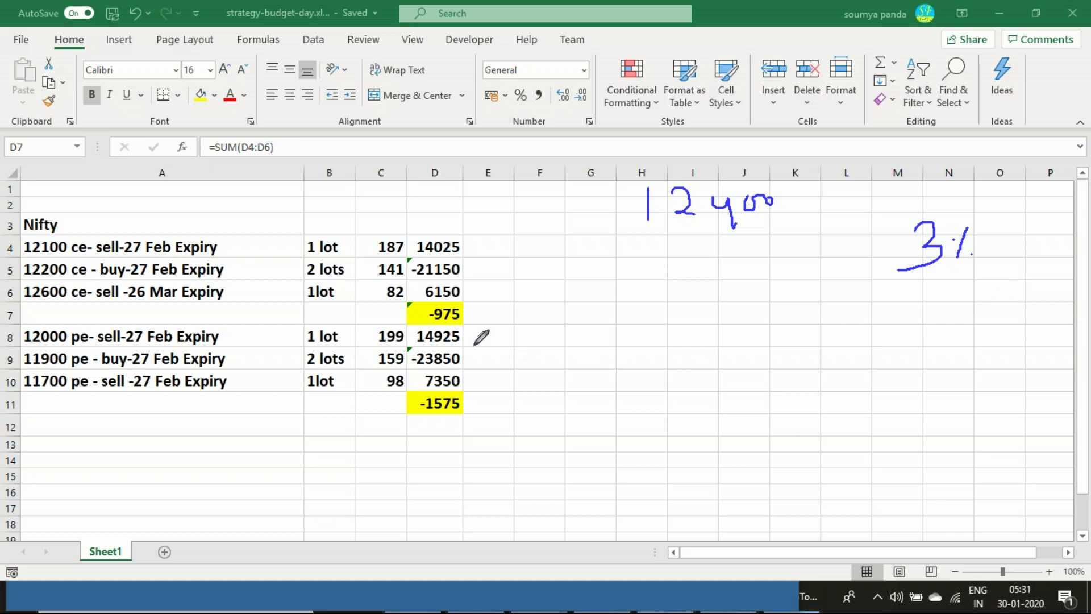
- Bracket the three call legs and the three put legs separately, and clear the pen marks
mouse_move(480, 241)
mouse_down()
mouse_move(510, 242)
mouse_move(507, 283)
mouse_move(481, 297)
mouse_up()
mouse_move(469, 337)
mouse_down()
mouse_move(499, 377)
mouse_move(485, 387)
mouse_up()
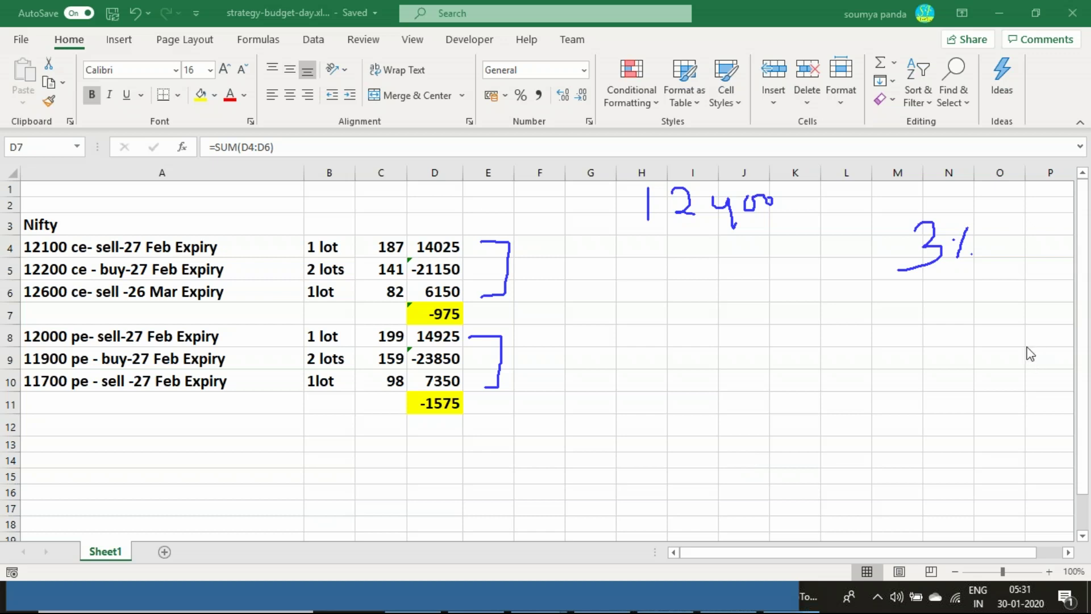
key(Escape)
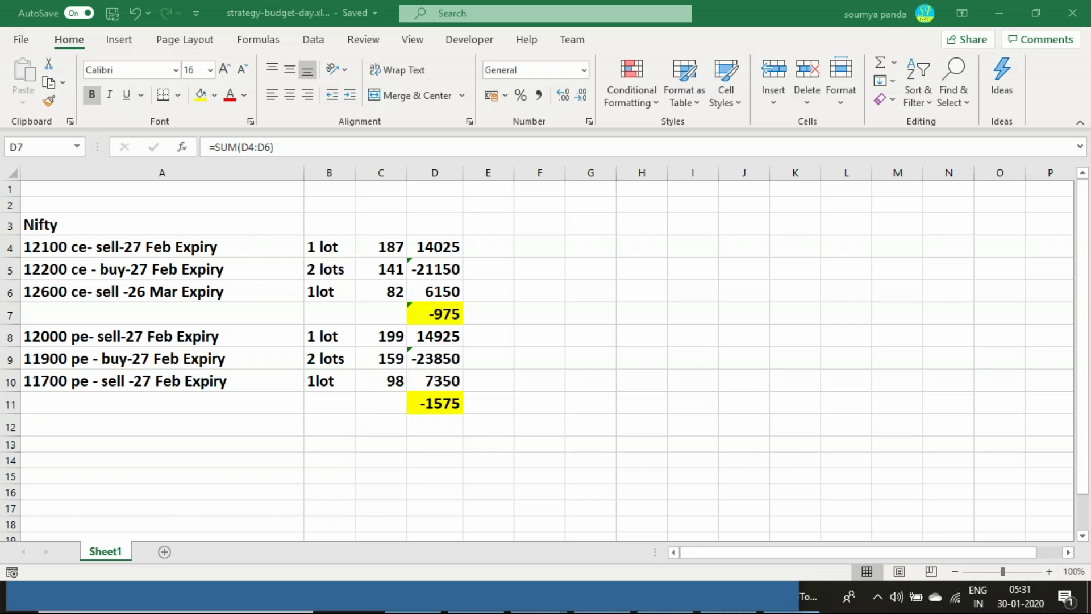
- Handwrite 31 beside the call legs and 3.7 - L beside the put total
mouse_move(640, 230)
mouse_down()
mouse_move(661, 228)
mouse_move(680, 256)
mouse_move(662, 262)
mouse_up()
drag(699, 208, 699, 245)
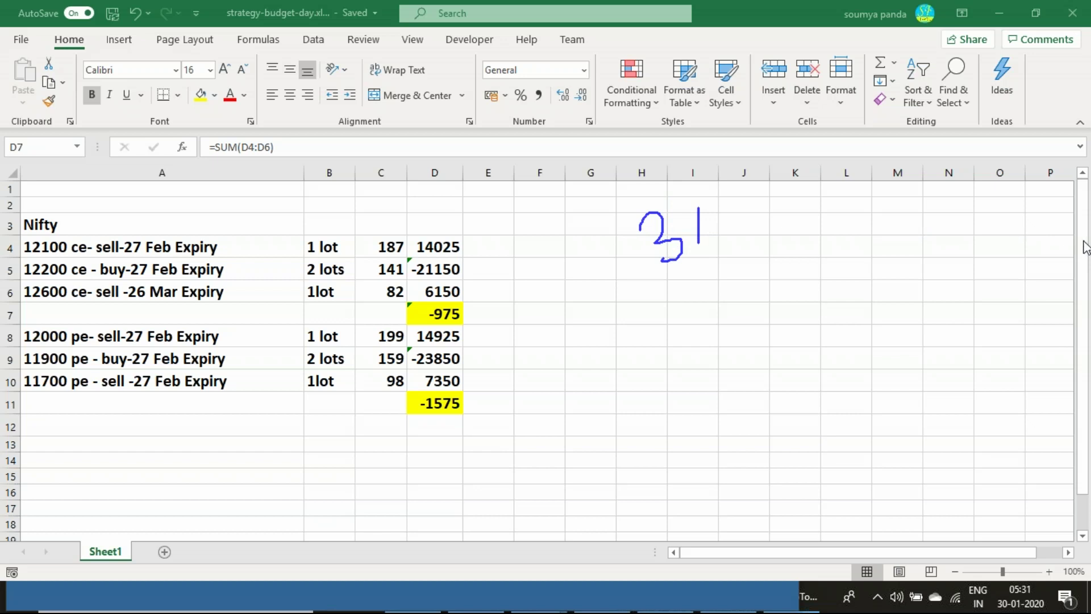
drag(585, 411, 598, 438)
mouse_move(639, 405)
mouse_down()
mouse_move(661, 404)
mouse_move(658, 435)
mouse_move(736, 412)
mouse_up()
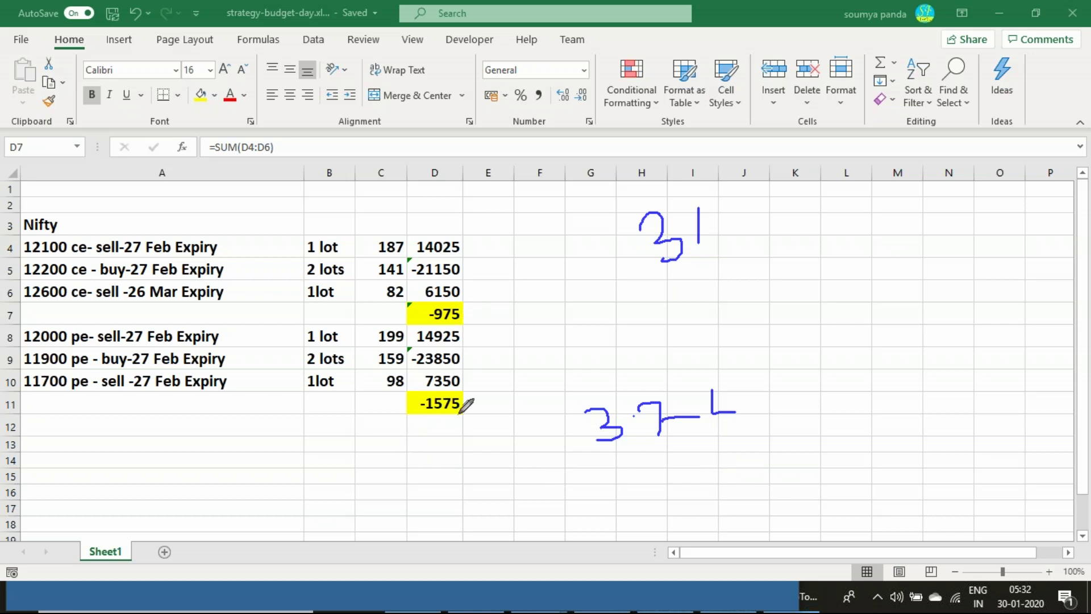
- Handwrite 2500 beneath the put legs' total and clear all pen marks from the sheet
mouse_move(385, 453)
mouse_down()
mouse_move(404, 449)
mouse_move(419, 470)
mouse_up()
mouse_move(420, 451)
mouse_down()
mouse_move(428, 462)
mouse_move(443, 442)
mouse_move(463, 443)
mouse_move(425, 473)
mouse_up()
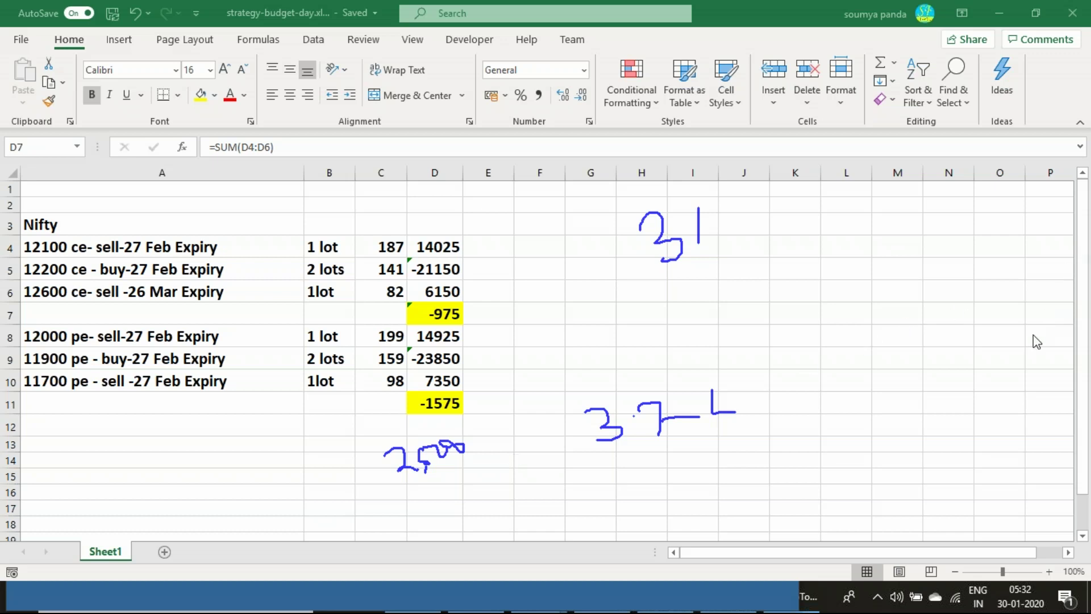
key(e)
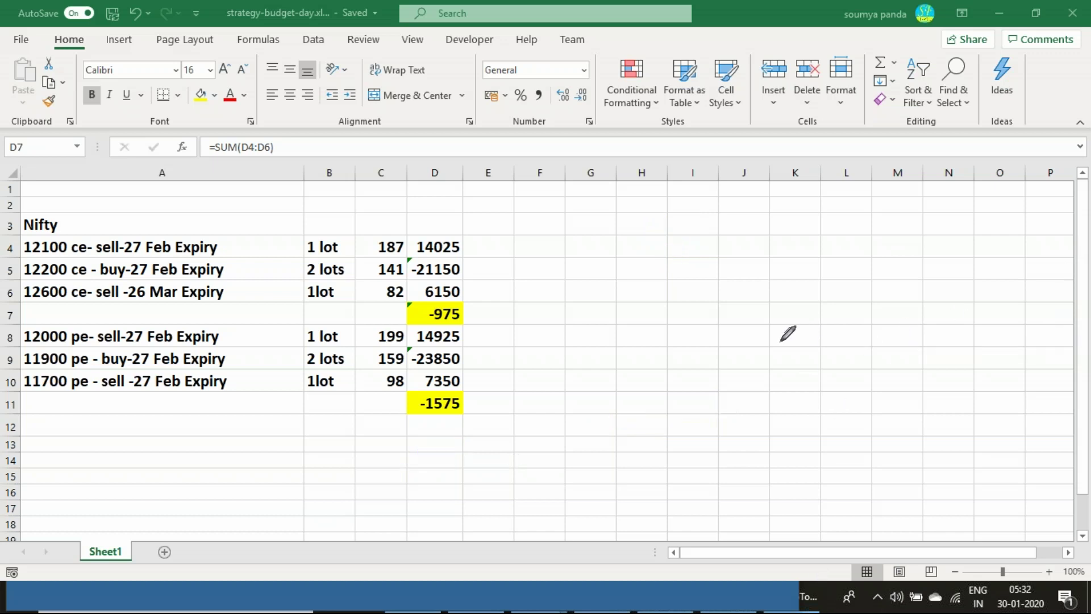
- Handwrite 10600 with a dash leading to D + A beside the call legs, and 1 yr above it
drag(635, 229, 633, 278)
mouse_move(671, 235)
mouse_down()
mouse_move(728, 251)
mouse_move(845, 233)
mouse_move(870, 242)
mouse_move(848, 257)
mouse_move(873, 272)
mouse_move(865, 279)
mouse_move(884, 296)
mouse_move(875, 289)
mouse_move(887, 282)
mouse_up()
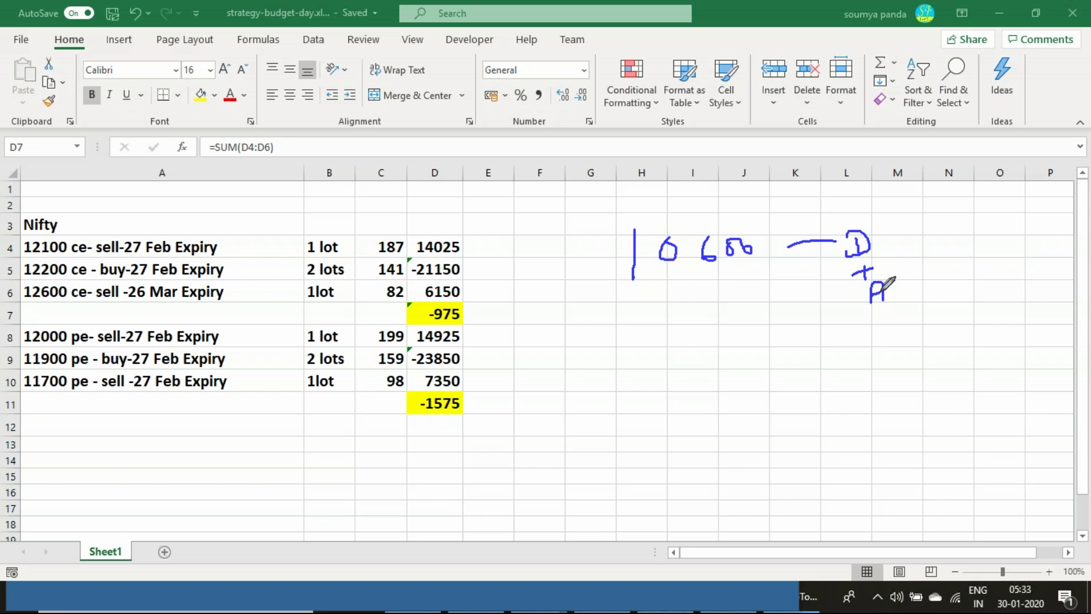
mouse_move(680, 190)
mouse_down()
mouse_move(679, 216)
mouse_move(721, 197)
mouse_up()
mouse_move(712, 194)
mouse_down()
mouse_move(709, 211)
mouse_move(732, 190)
mouse_up()
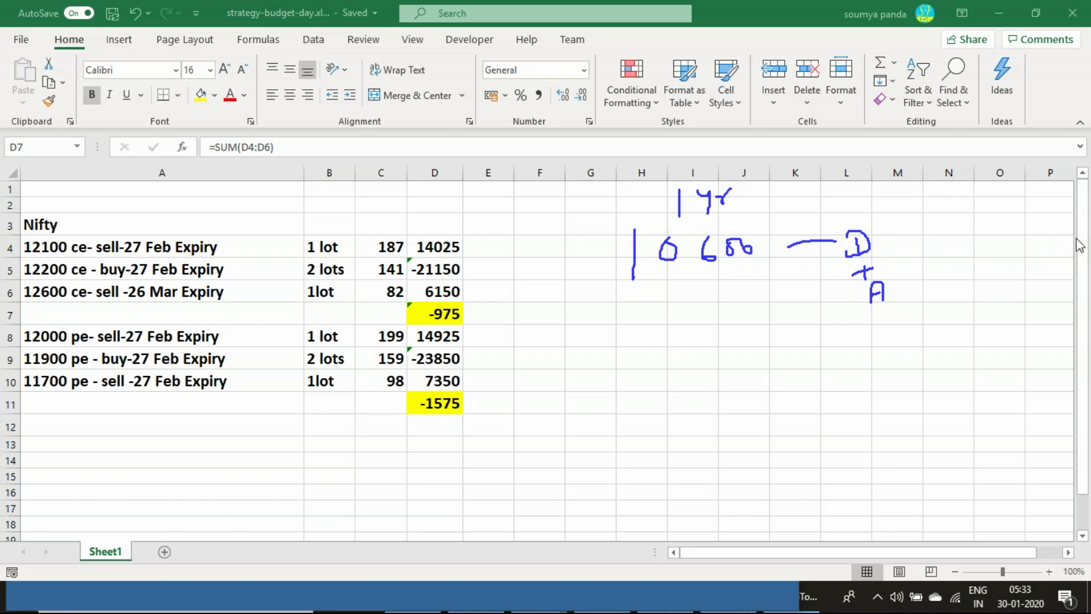
- Clear the pen marks from the sheet and switch to the Option Strategy window with the Nifty put legs
key(e)
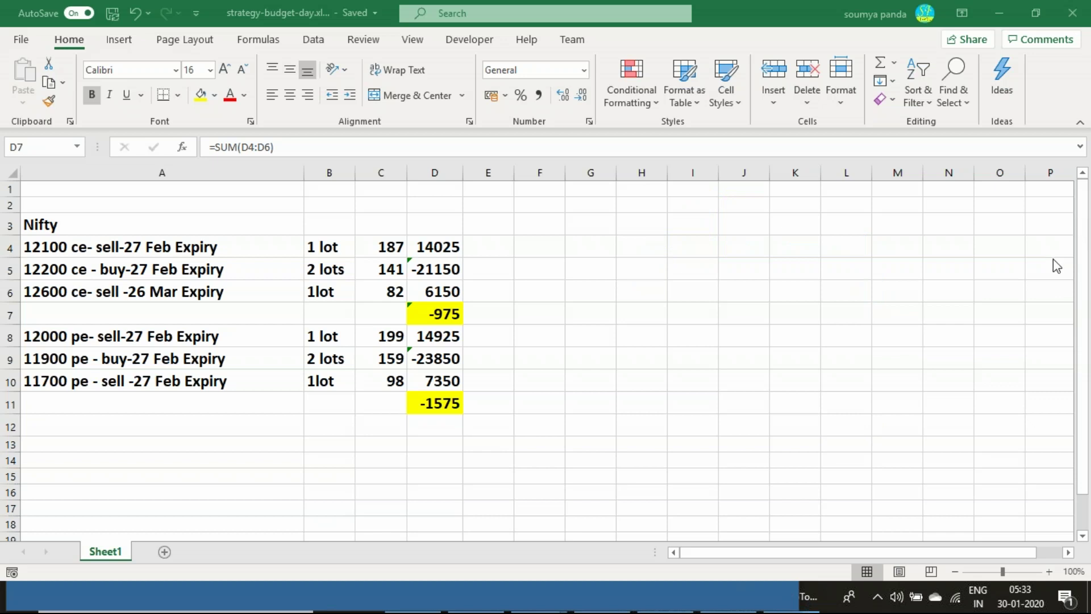
click(656, 604)
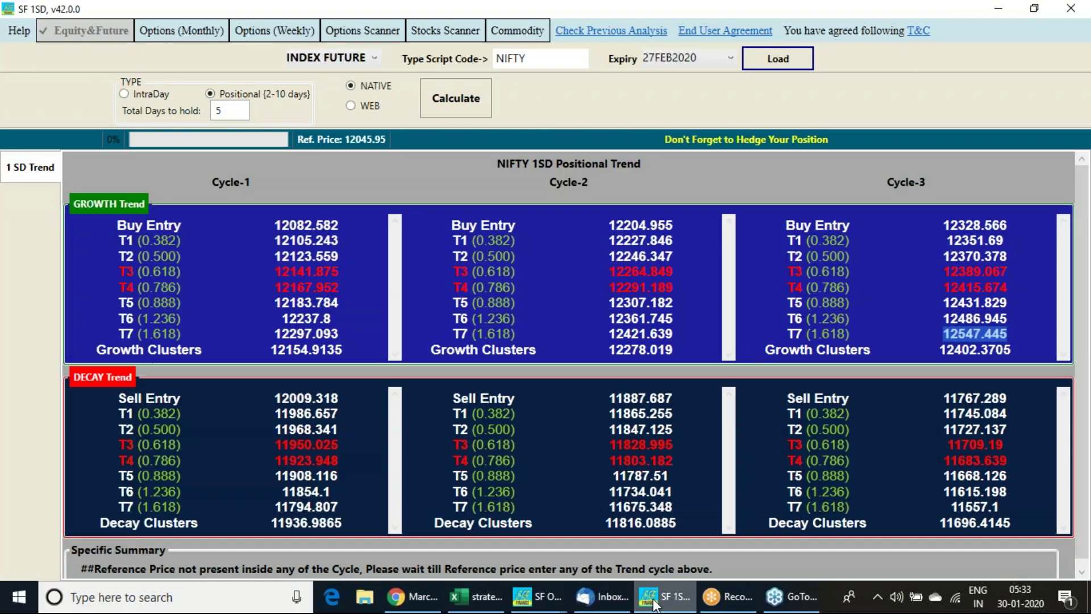
click(553, 601)
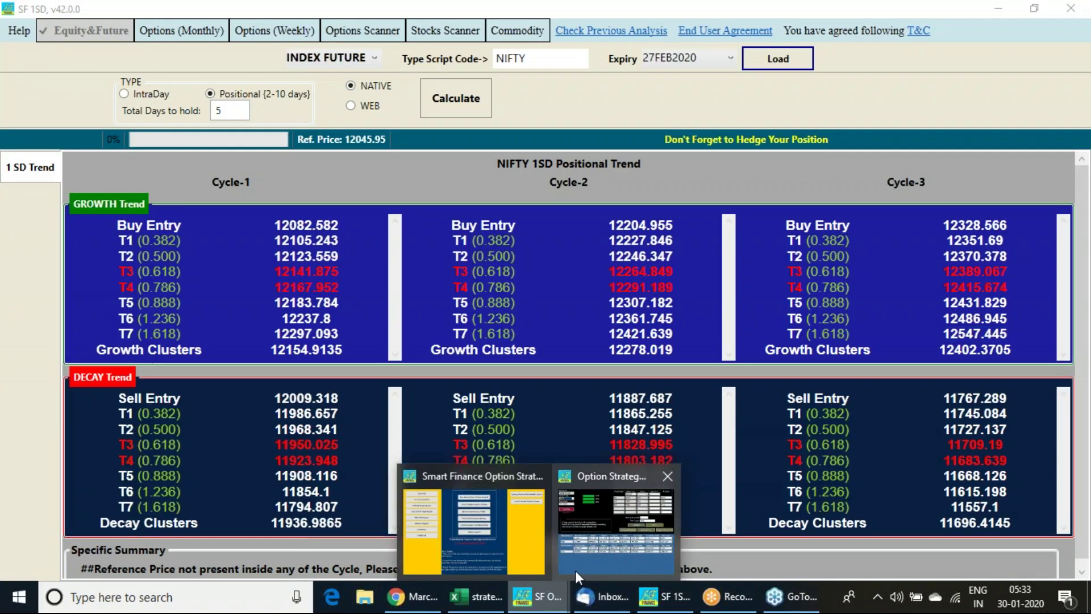
click(576, 570)
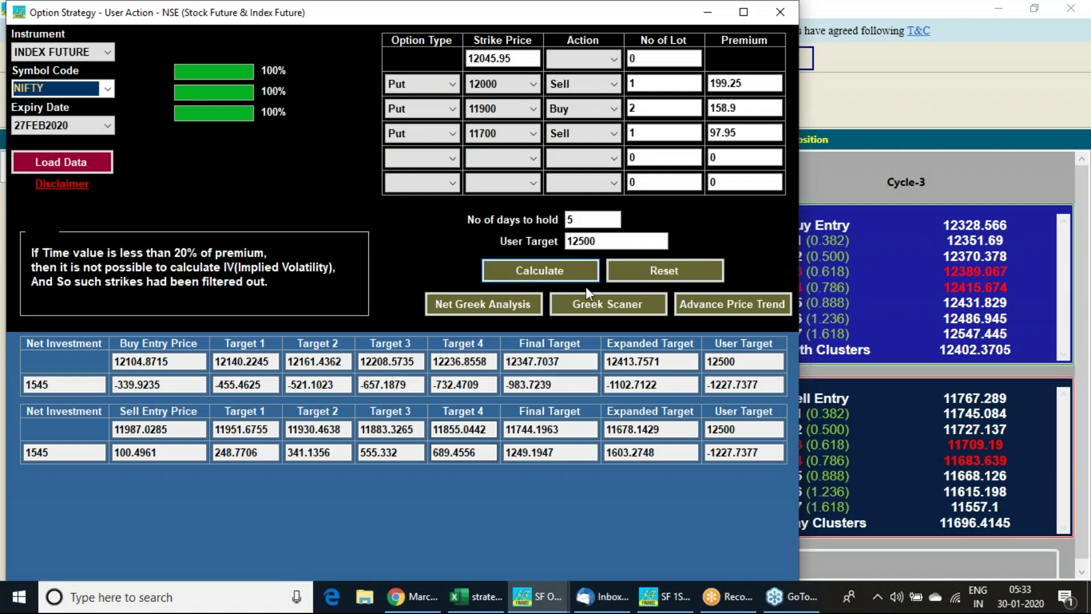
- View the Net Greek Analysis and the Greek Scaner tables for the Nifty put strategy, closing each one
click(509, 302)
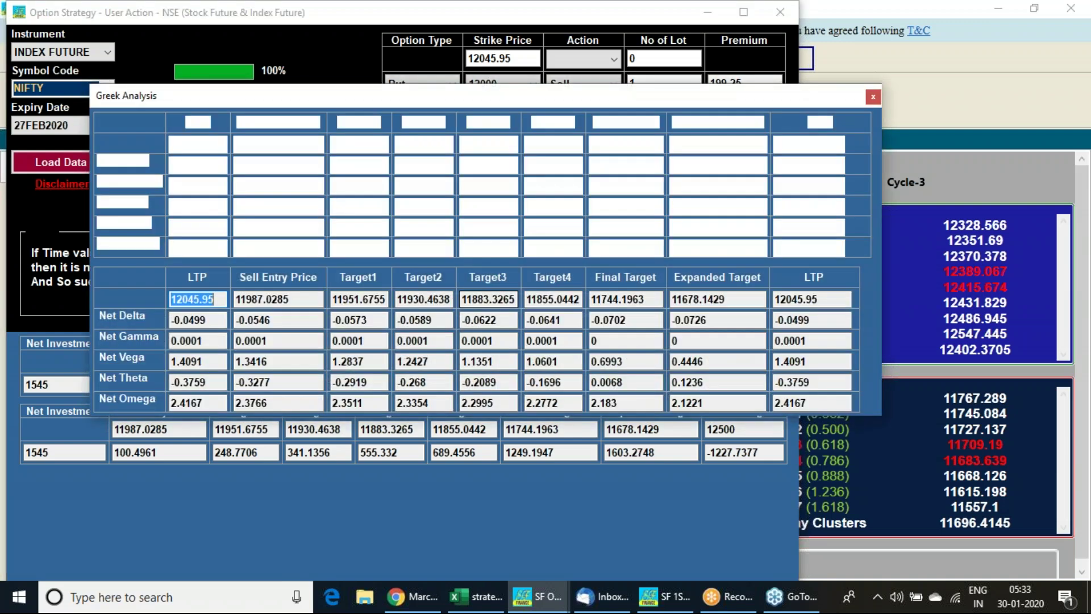
click(870, 100)
click(607, 305)
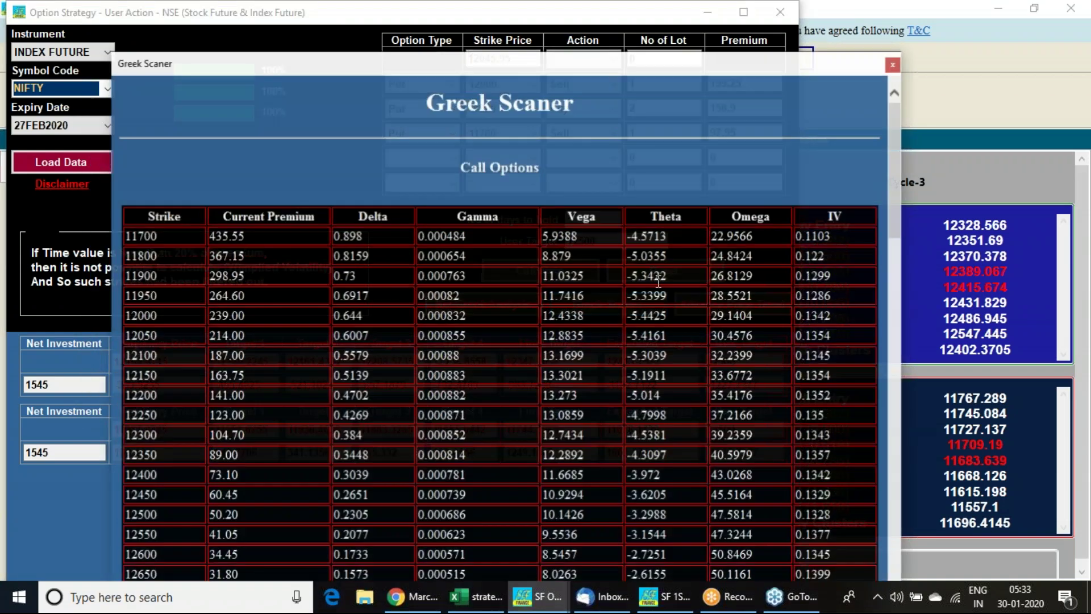
click(896, 66)
- Review the monthly and weekly up and down trend cycles in Advance Price Trend, and close it
click(745, 305)
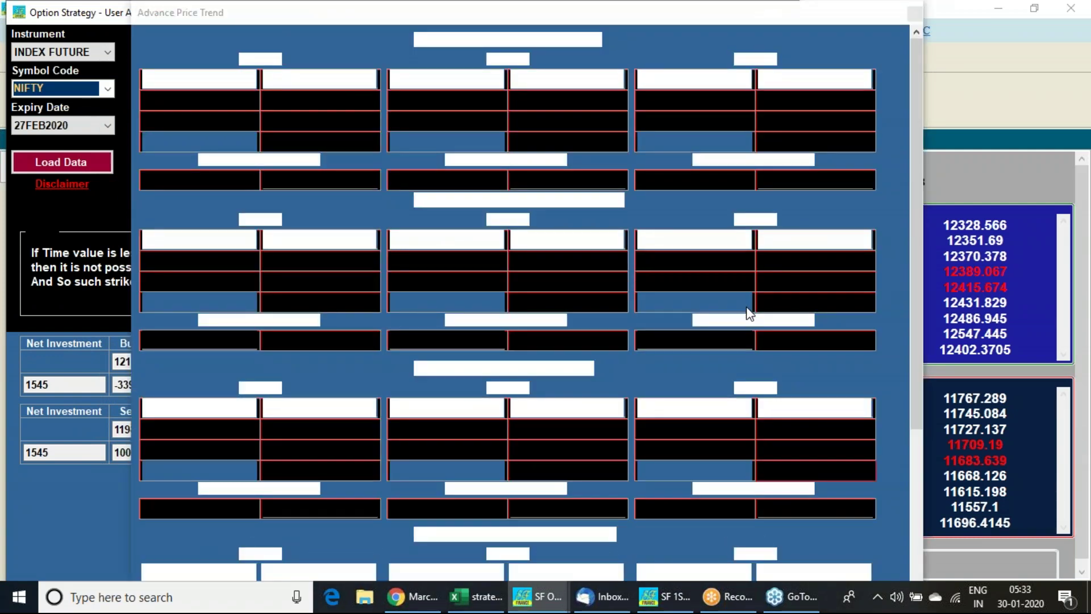
scroll(746, 306, down, 3)
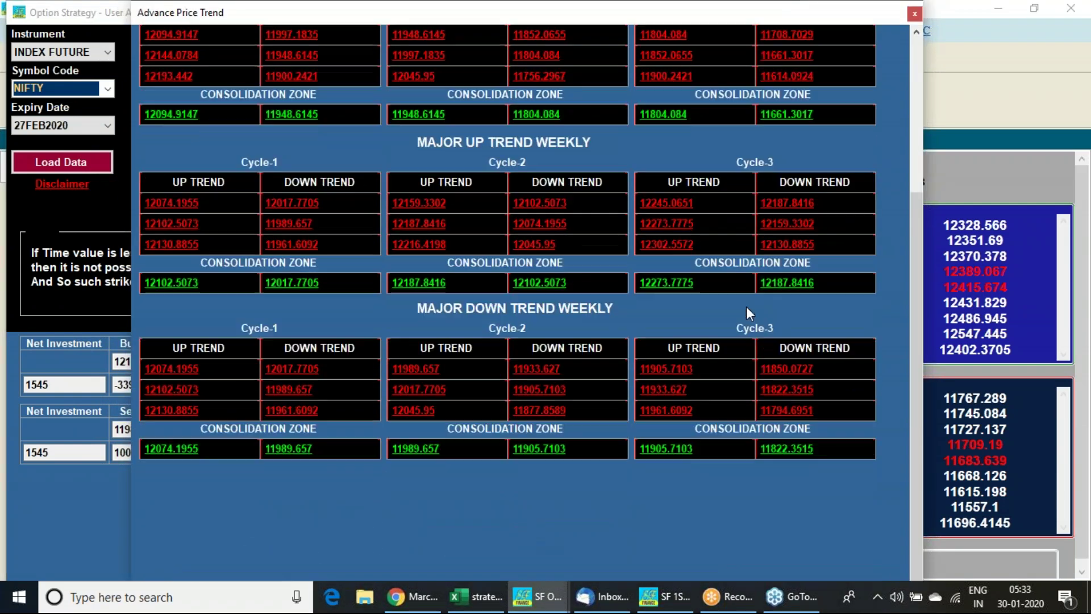
scroll(746, 306, up, 3)
scroll(746, 306, up, 1)
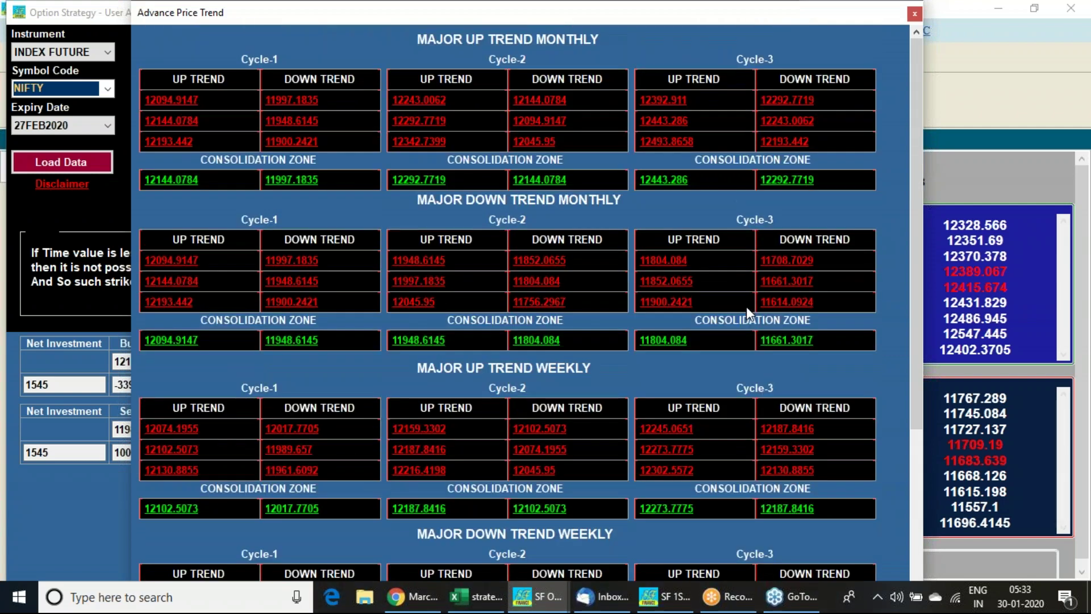
click(915, 15)
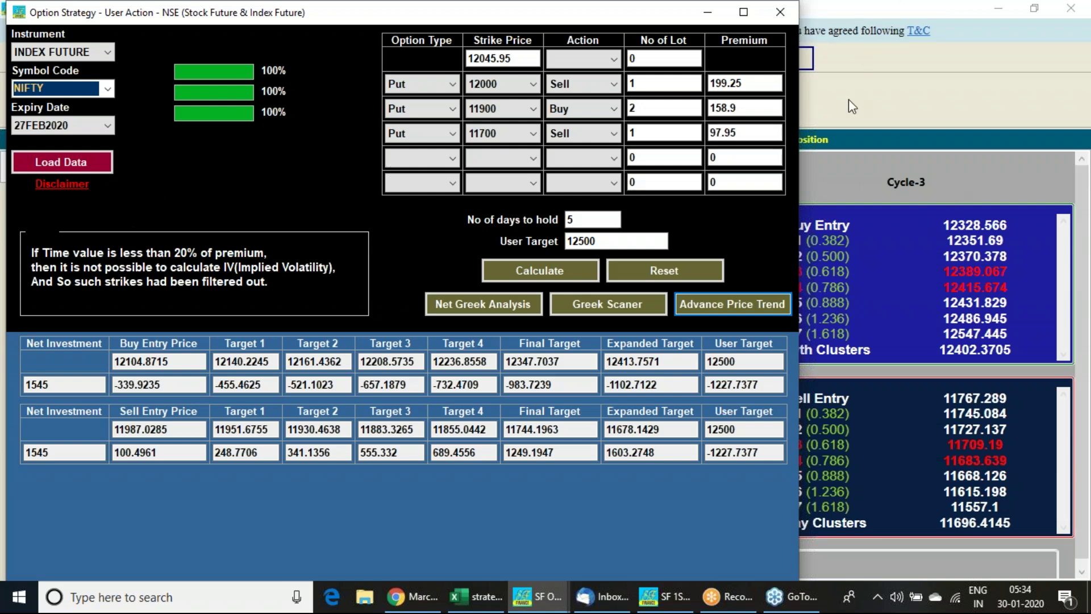
- Handwrite the contact phone number with the pen over the area beside the strategy legs
click(1029, 272)
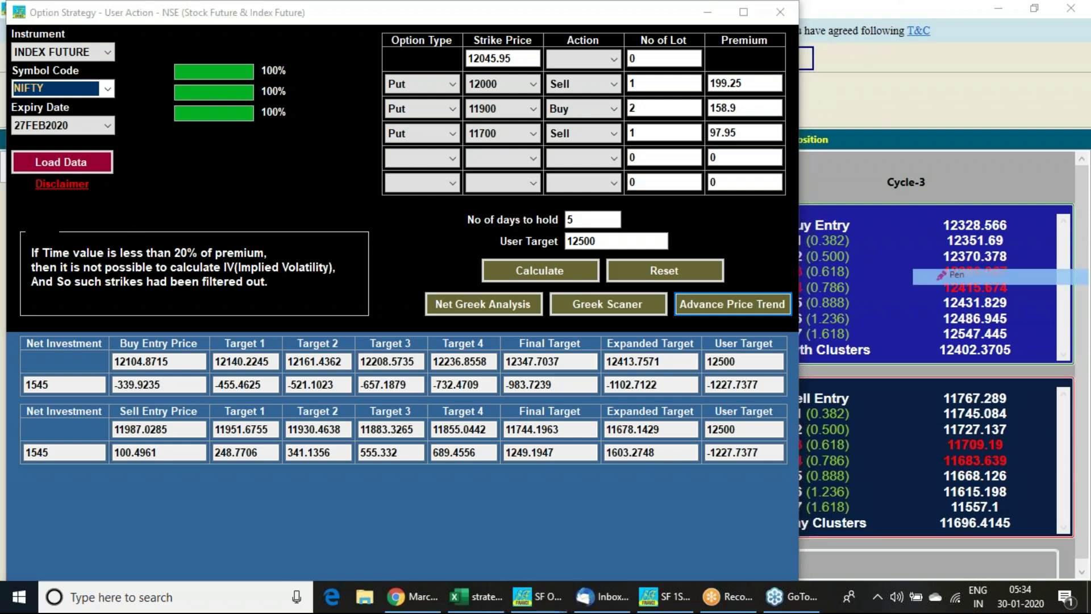
mouse_move(193, 165)
mouse_down()
mouse_move(175, 174)
mouse_move(190, 167)
mouse_move(191, 203)
mouse_up()
mouse_move(227, 164)
mouse_down()
mouse_move(226, 202)
mouse_move(273, 183)
mouse_move(274, 205)
mouse_move(300, 208)
mouse_up()
mouse_move(318, 170)
mouse_down()
mouse_move(306, 244)
mouse_move(322, 226)
mouse_move(343, 242)
mouse_move(401, 216)
mouse_move(404, 250)
mouse_up()
mouse_move(442, 214)
mouse_down()
mouse_move(460, 215)
mouse_move(455, 229)
mouse_move(471, 203)
mouse_up()
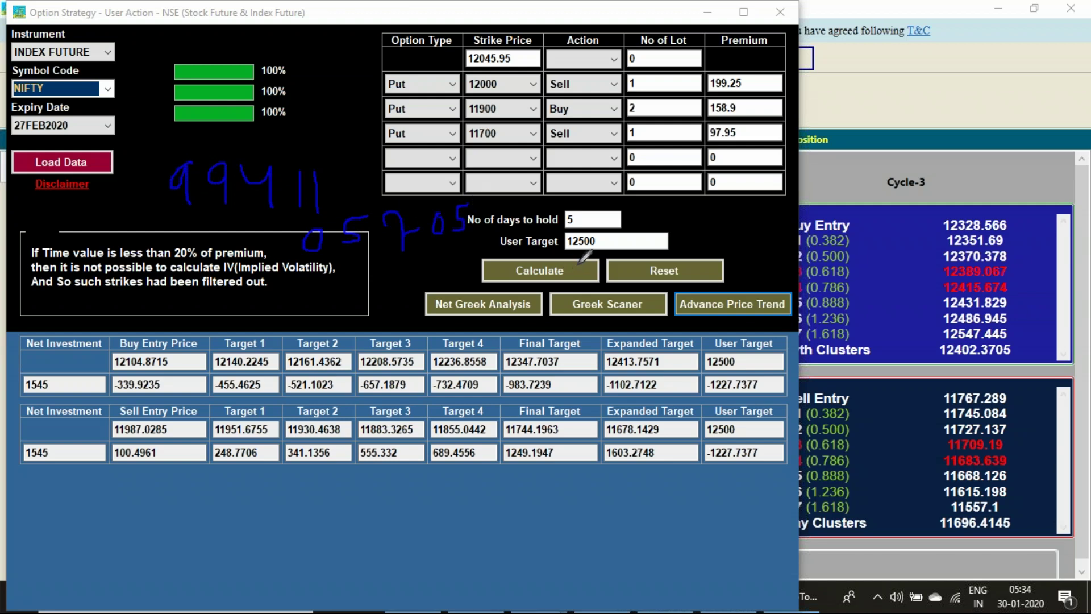